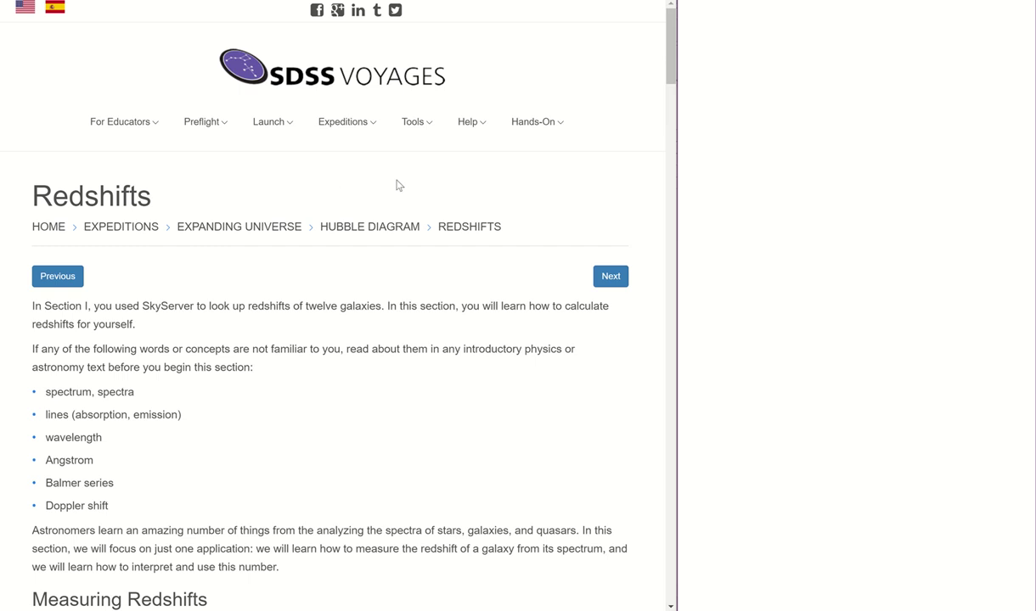
Step: Scroll the Redshifts page to Measuring Redshifts, highlighting the background-terms list and 'Angstrom'
scroll(319, 282, "down", 2)
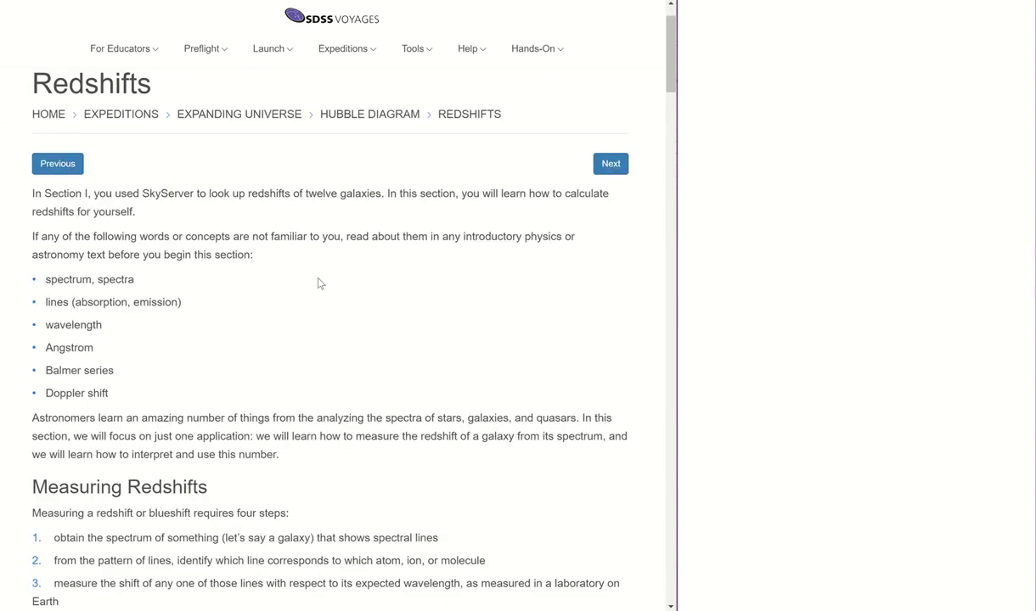
scroll(319, 283, "down", 1)
scroll(319, 283, "down", 1)
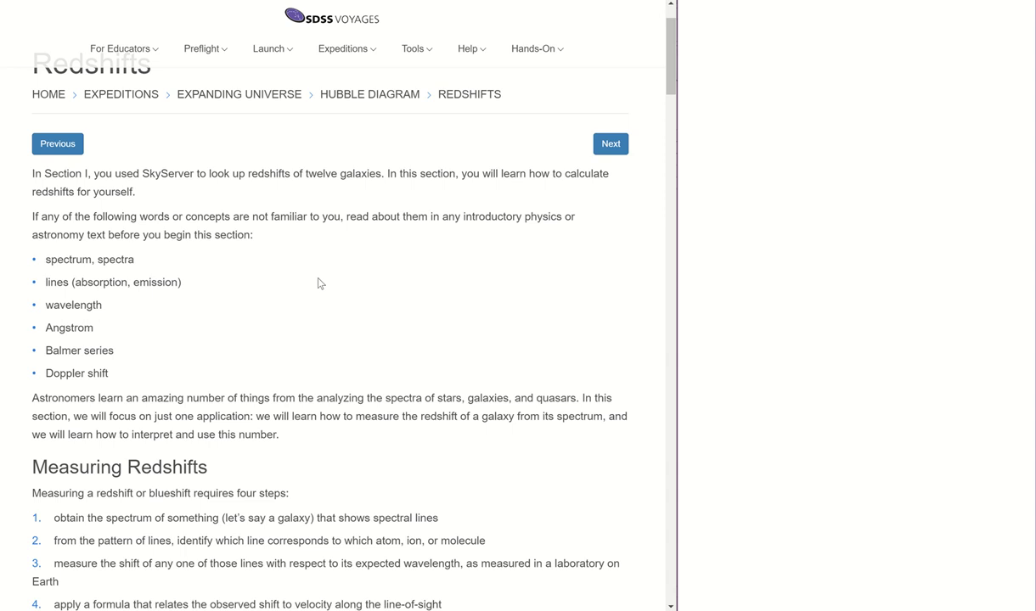
left_click_drag(147, 375, 47, 263)
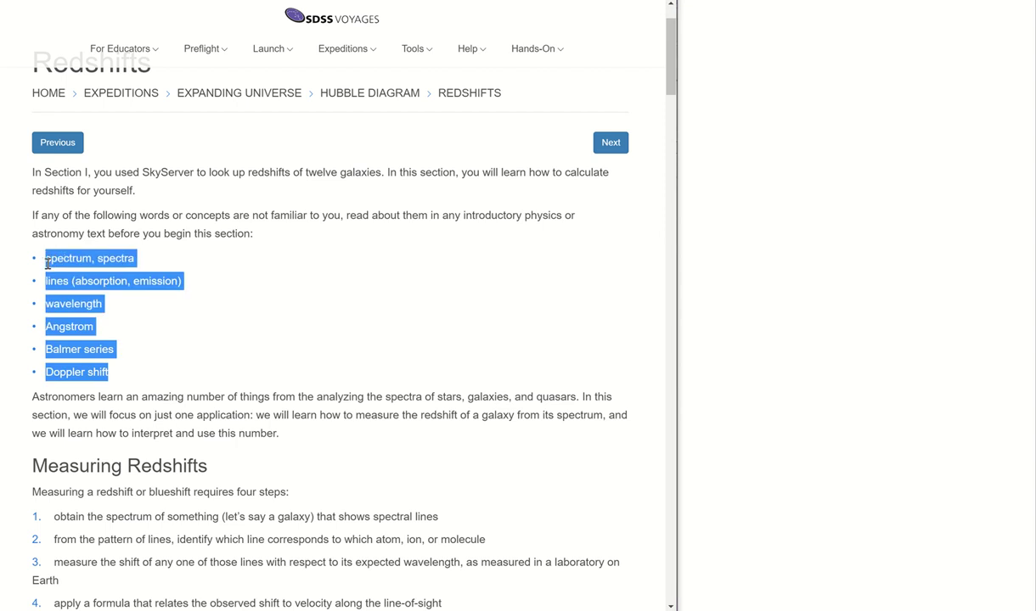
left_click(145, 357)
left_click_drag(99, 326, 44, 327)
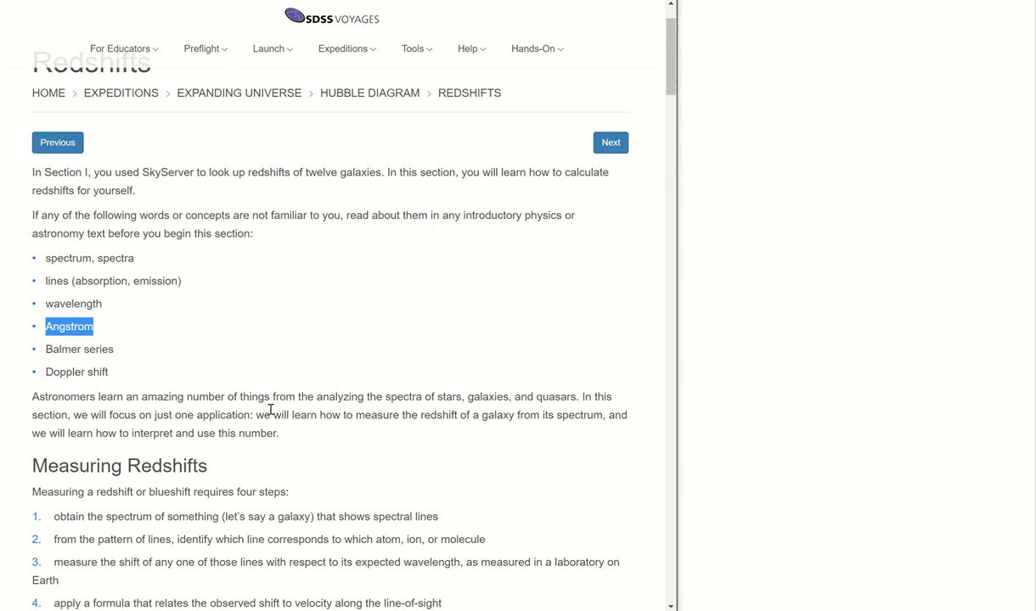
scroll(303, 354, "down", 2)
Step: Scroll down to the Rest Wavelengths of Hydrogen table
left_click(301, 310)
scroll(301, 310, "down", 2)
scroll(299, 306, "down", 3)
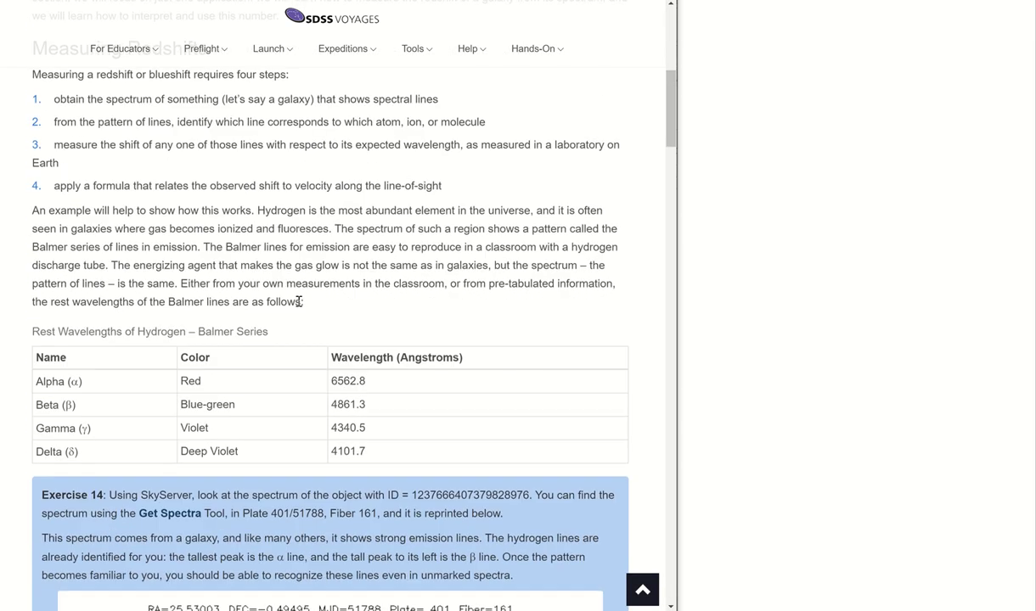
scroll(299, 302, "down", 2)
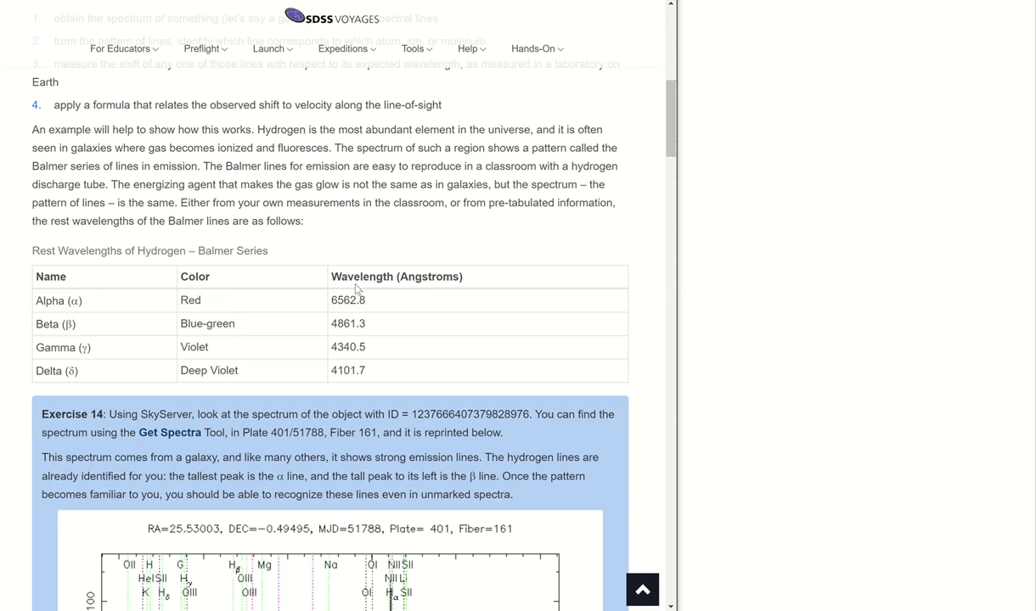
scroll(355, 288, "down", 1)
scroll(356, 288, "down", 2)
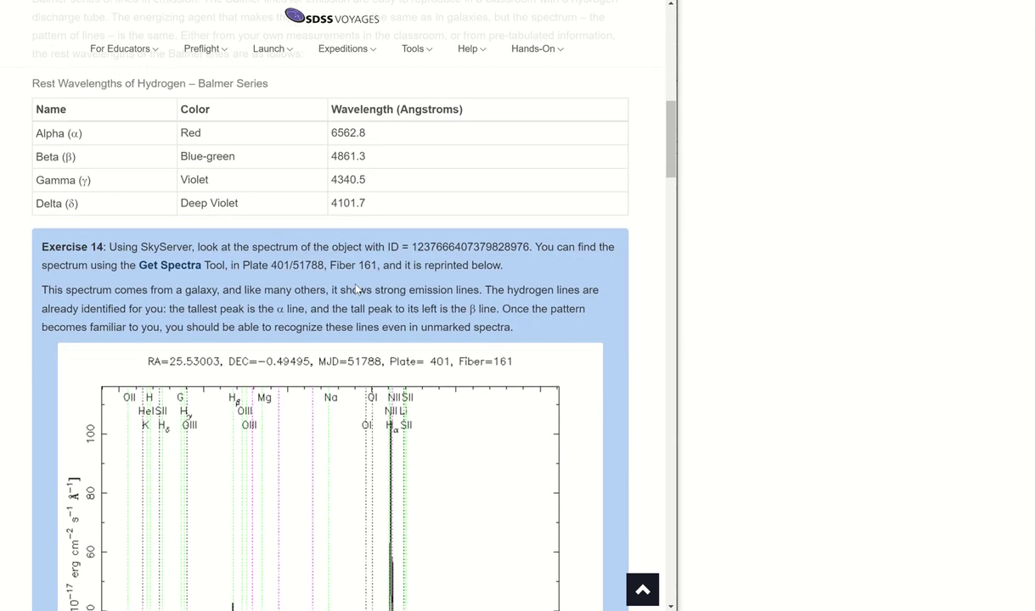
Step: Highlight the Balmer series table heading and the Beta wavelength 4861.3
left_click_drag(32, 83, 272, 82)
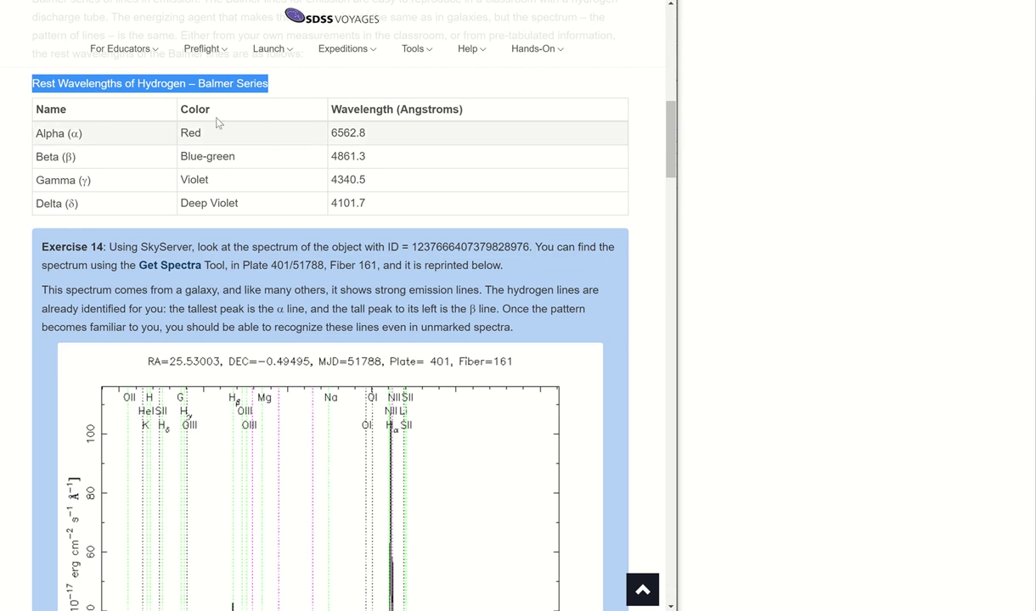
left_click(239, 138)
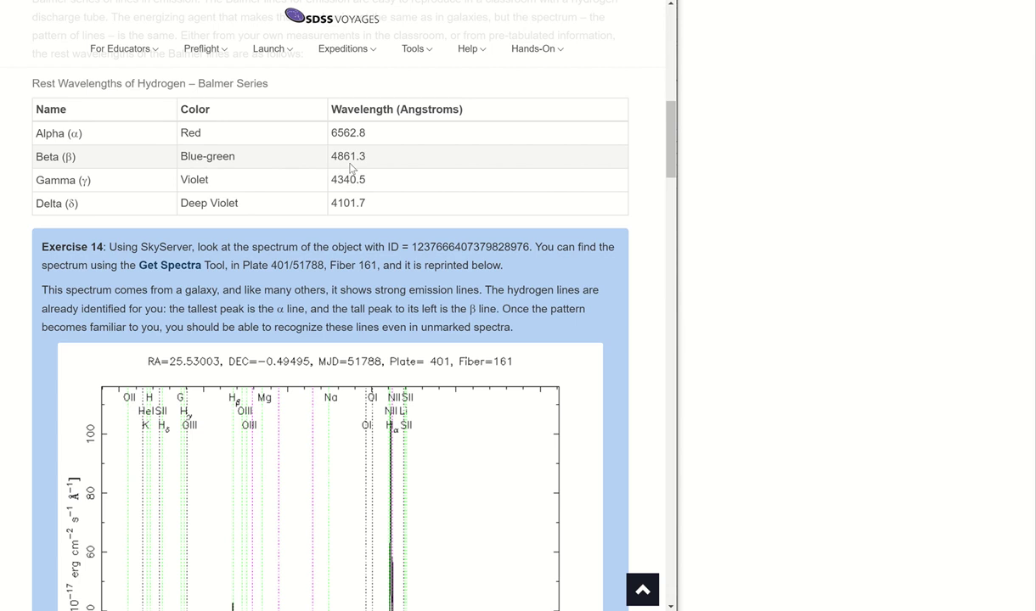
left_click_drag(332, 161, 376, 158)
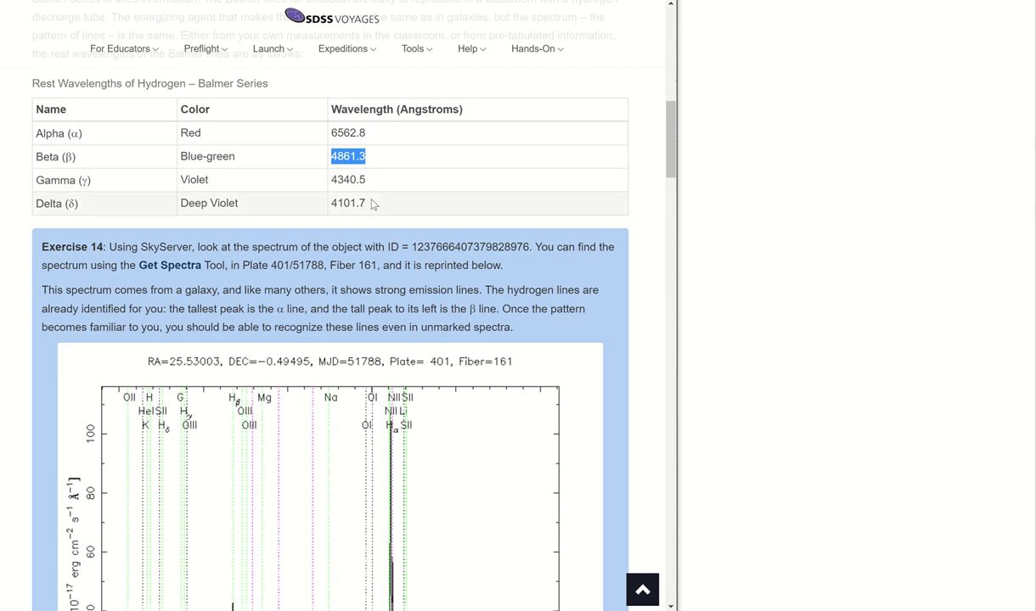
Step: Look over the Exercise 14 spectrum plot and the rest-wavelength table again
scroll(371, 204, "down", 1)
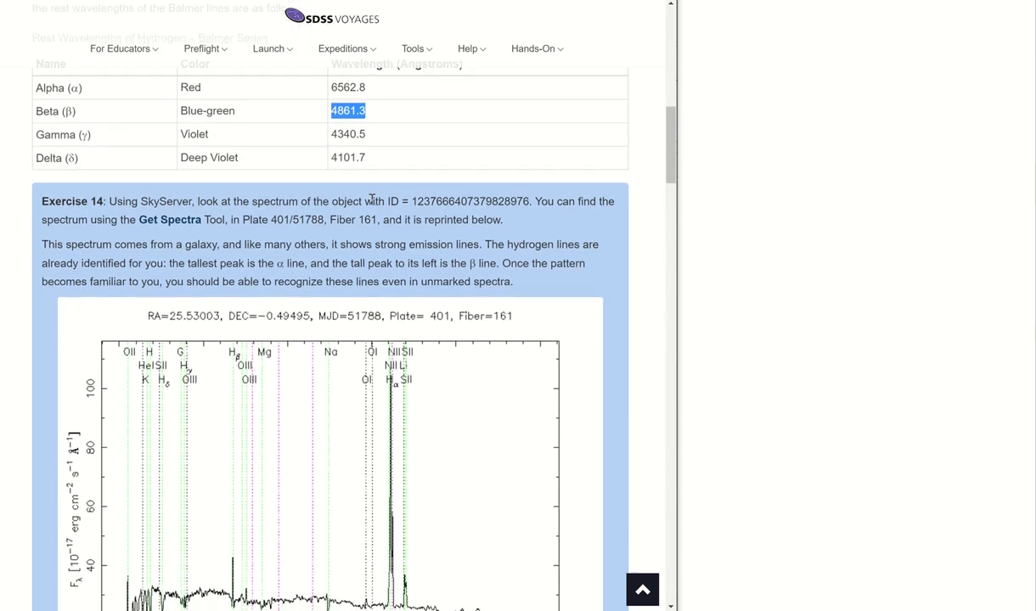
scroll(371, 204, "down", 3)
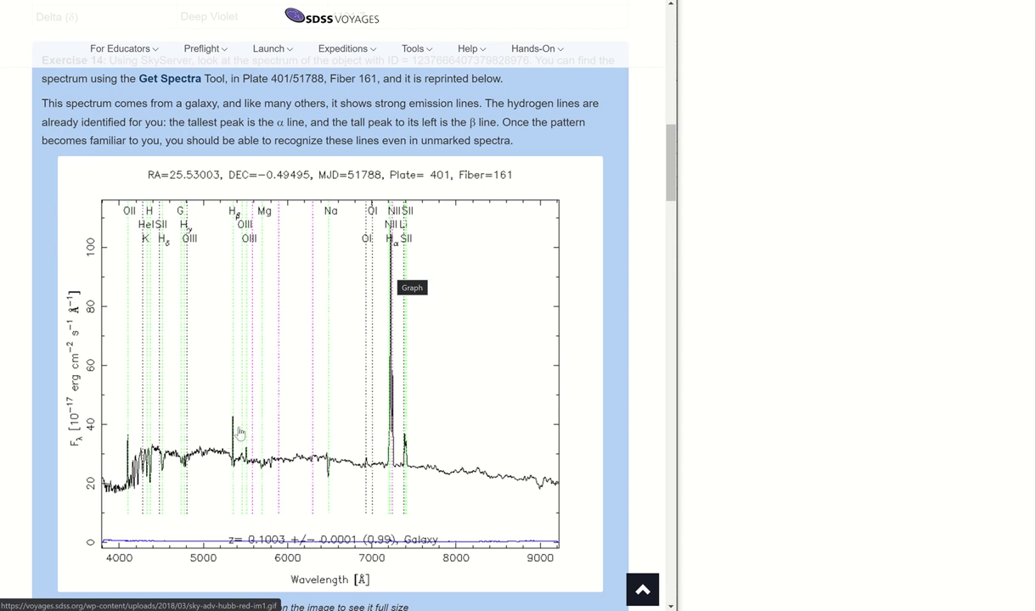
scroll(240, 434, "up", 1)
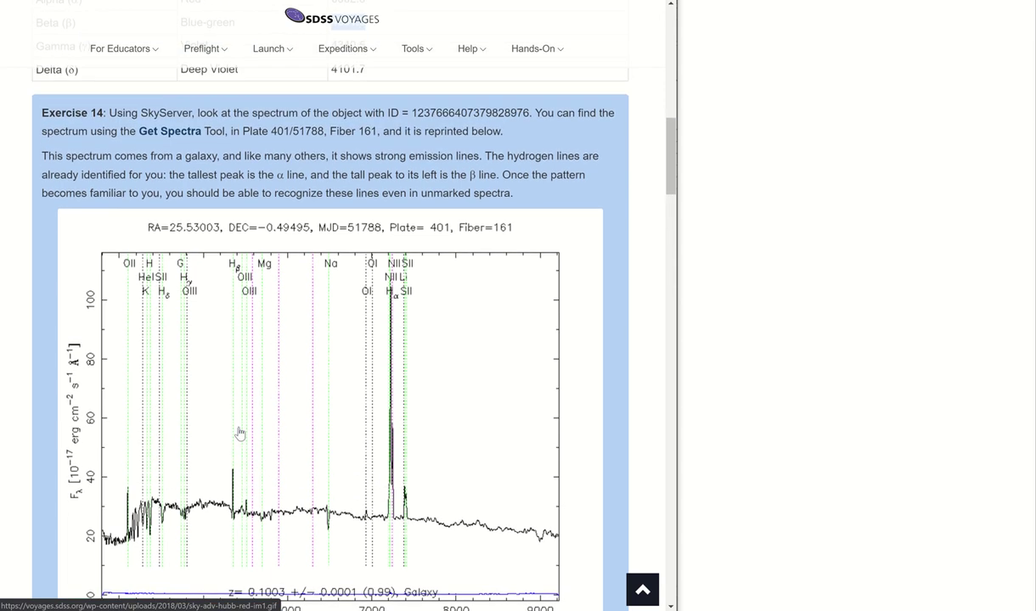
scroll(394, 297, "up", 5)
scroll(388, 259, "down", 2)
left_click(376, 259)
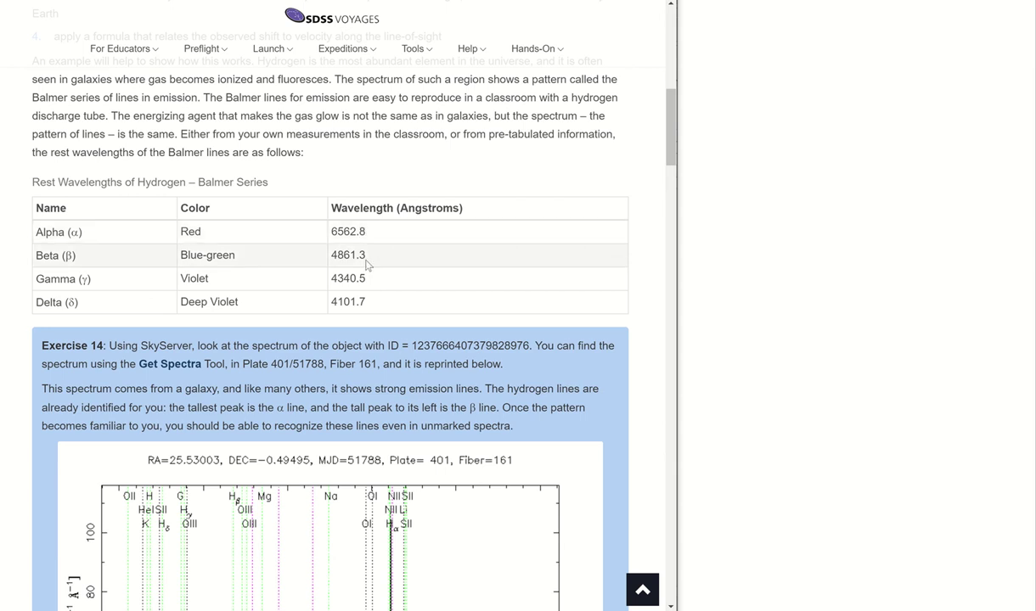
Step: Scroll to the observed wavelengths 7220, 5360, 4780, 4500 Å and the z = 0.1 formula
scroll(369, 266, "down", 3)
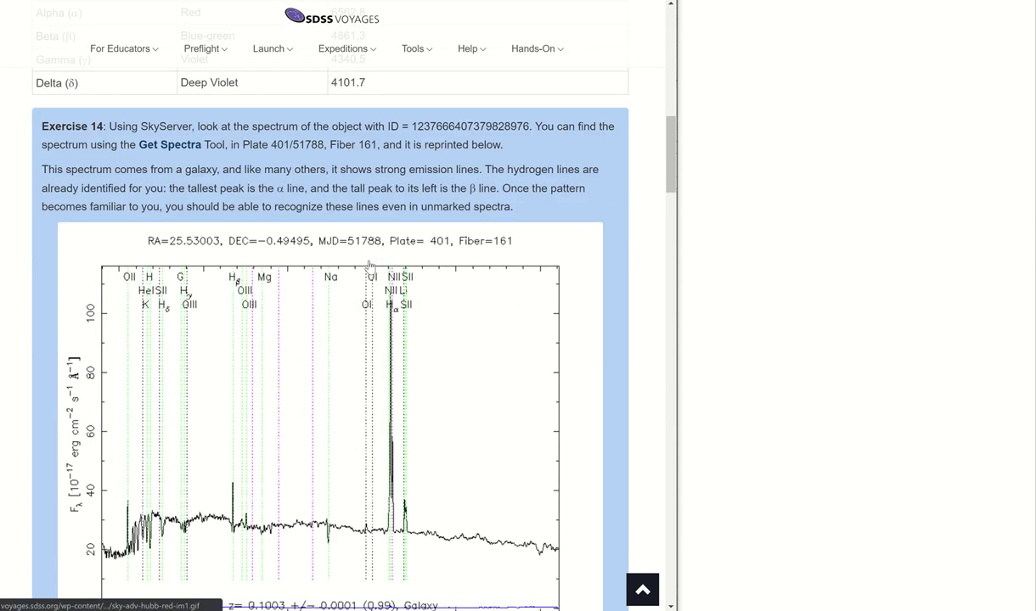
scroll(230, 416, "down", 1)
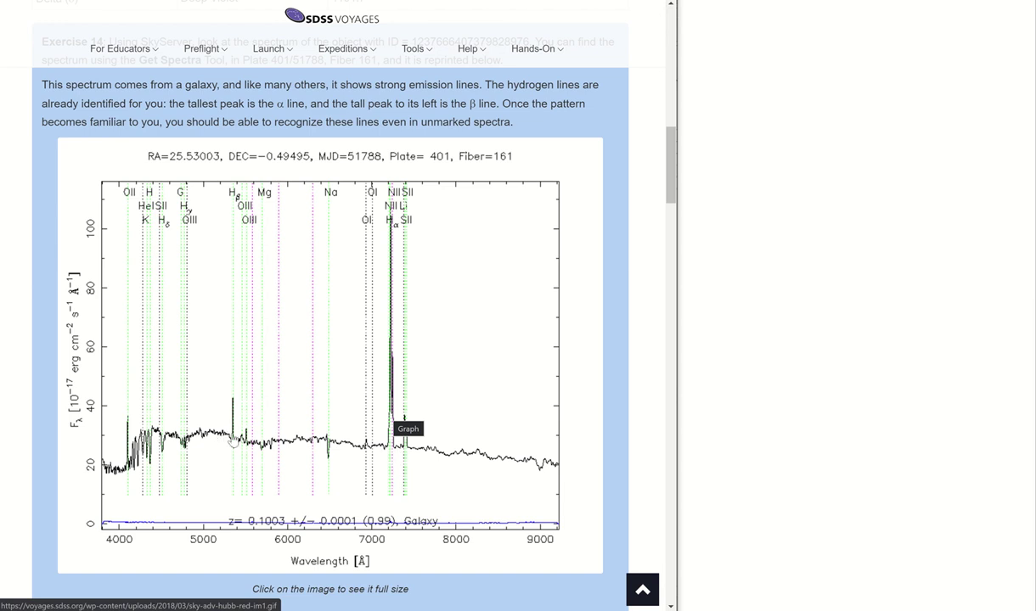
scroll(232, 441, "up", 2)
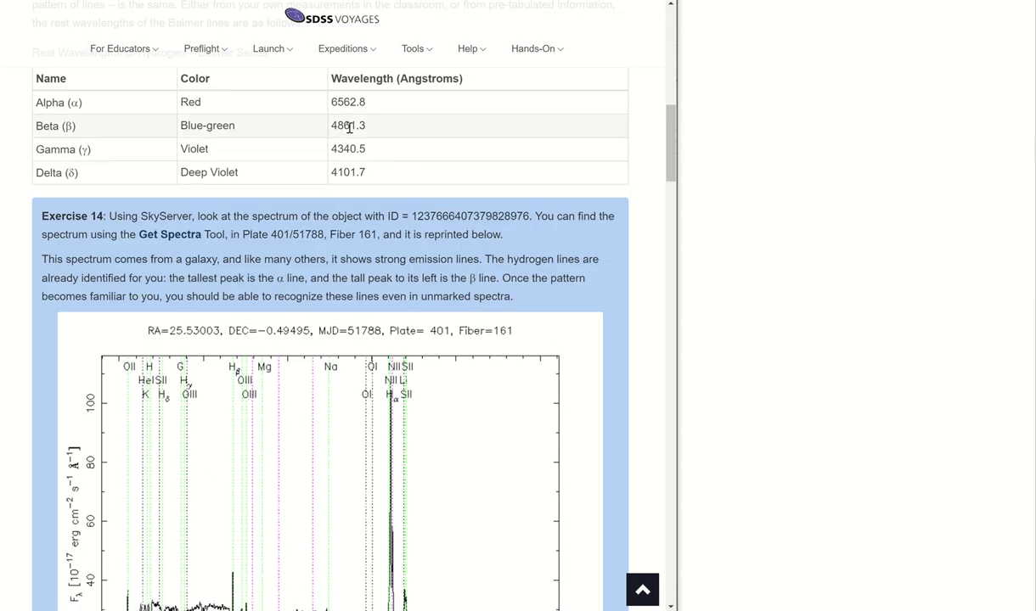
scroll(390, 407, "down", 2)
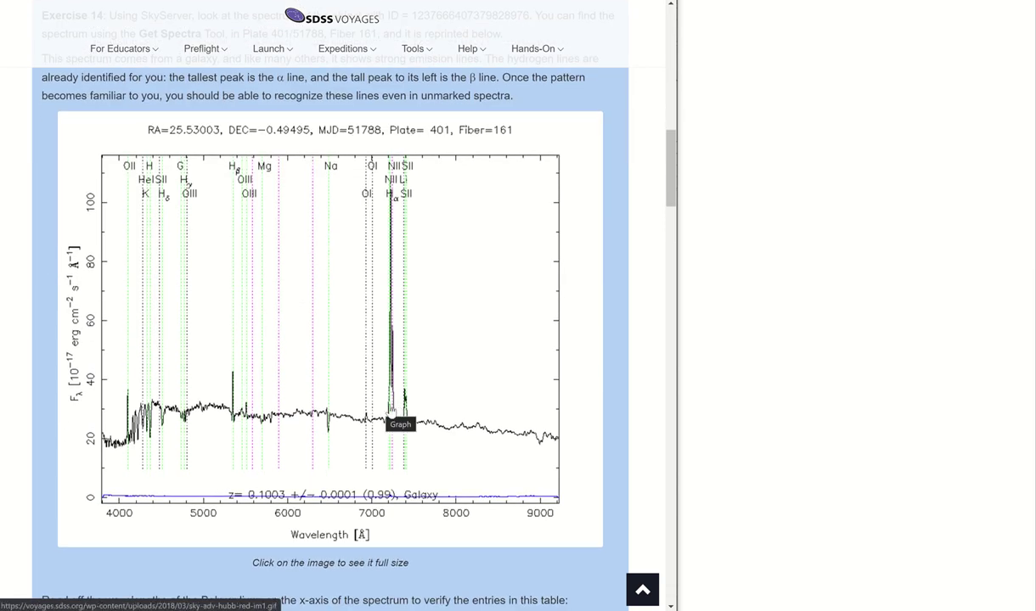
scroll(391, 411, "down", 6)
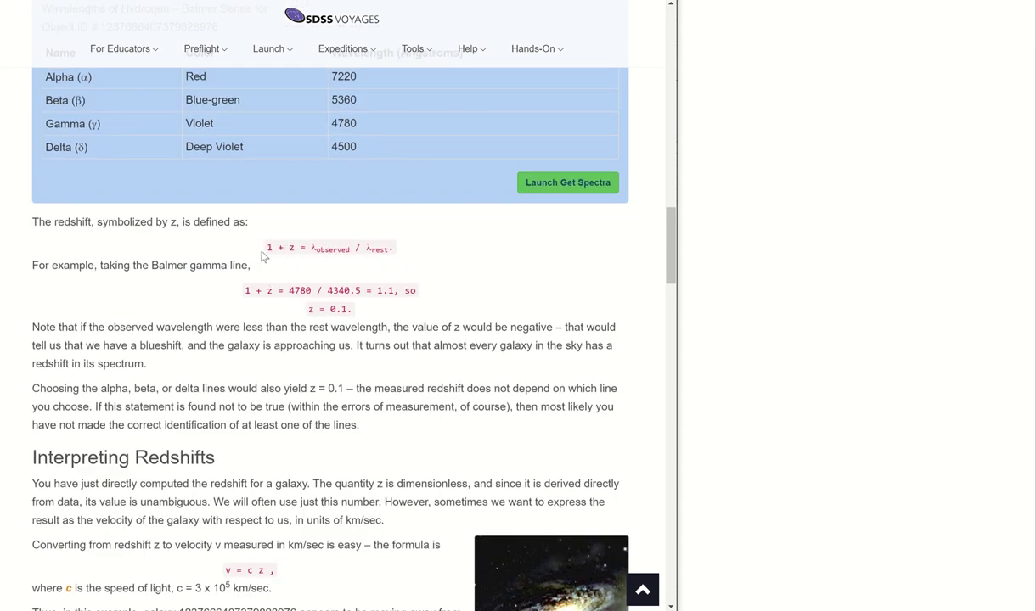
Step: Highlight λobserved, z and λrest in the 1 + z = λobserved / λrest formula
left_click_drag(310, 247, 393, 249)
left_click(286, 268)
left_click_drag(287, 248, 296, 248)
left_click(304, 248)
scroll(310, 245, "down", 1)
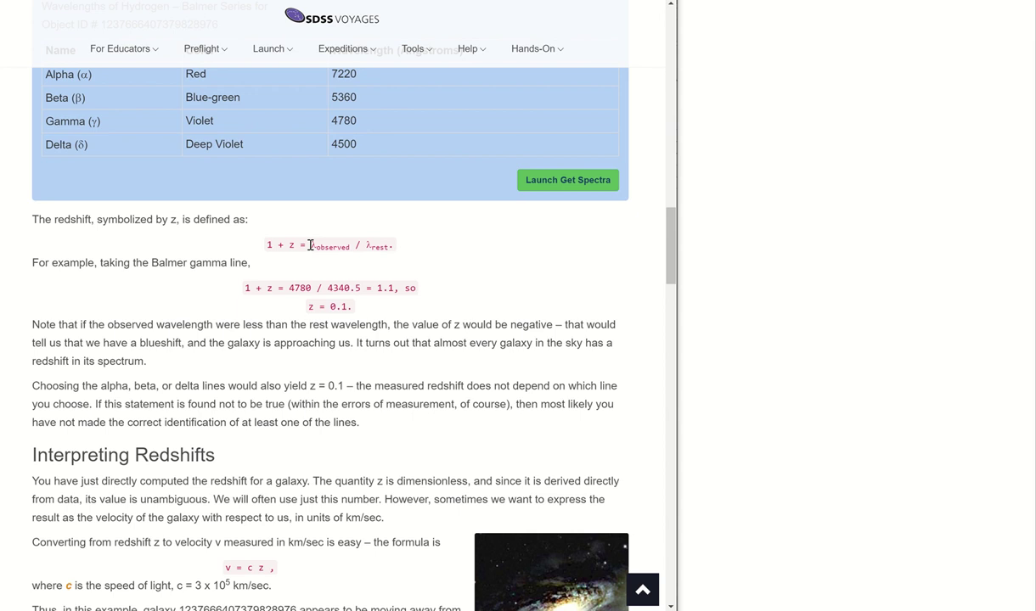
left_click_drag(309, 246, 394, 246)
left_click(293, 247)
Step: Highlight c, z, v and the speed of light c = 3 x 10⁵ km/sec in v = c z
scroll(292, 247, "down", 3)
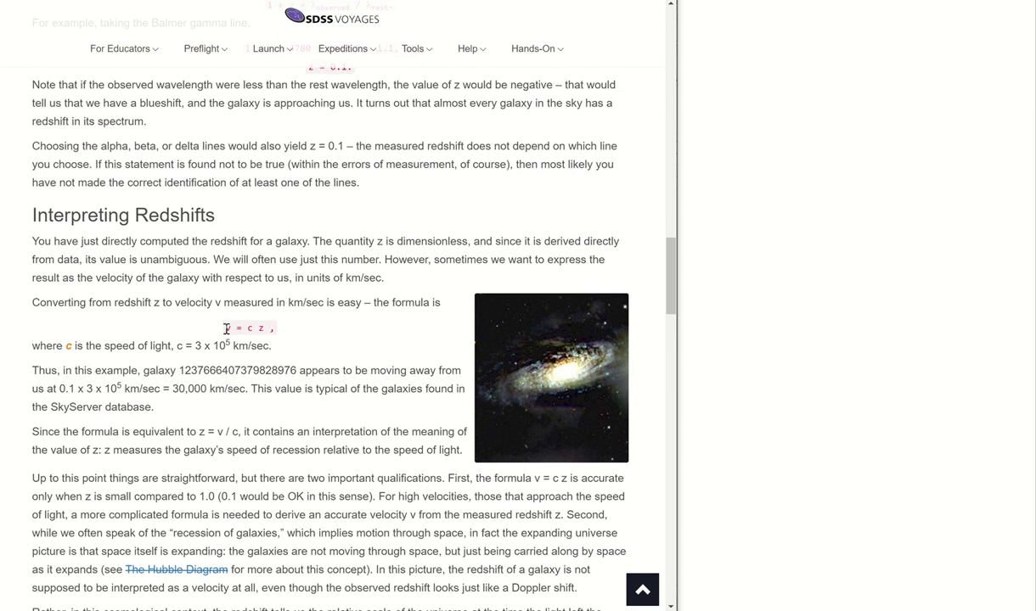
double_click(249, 329)
double_click(262, 329)
double_click(250, 327)
left_click_drag(175, 345, 269, 350)
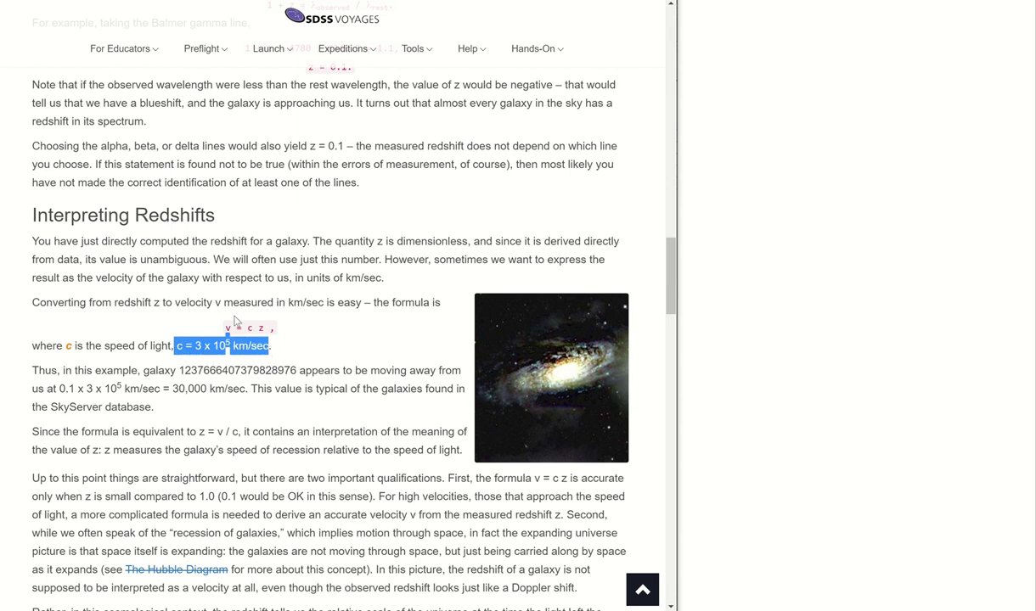
left_click(231, 331)
double_click(228, 328)
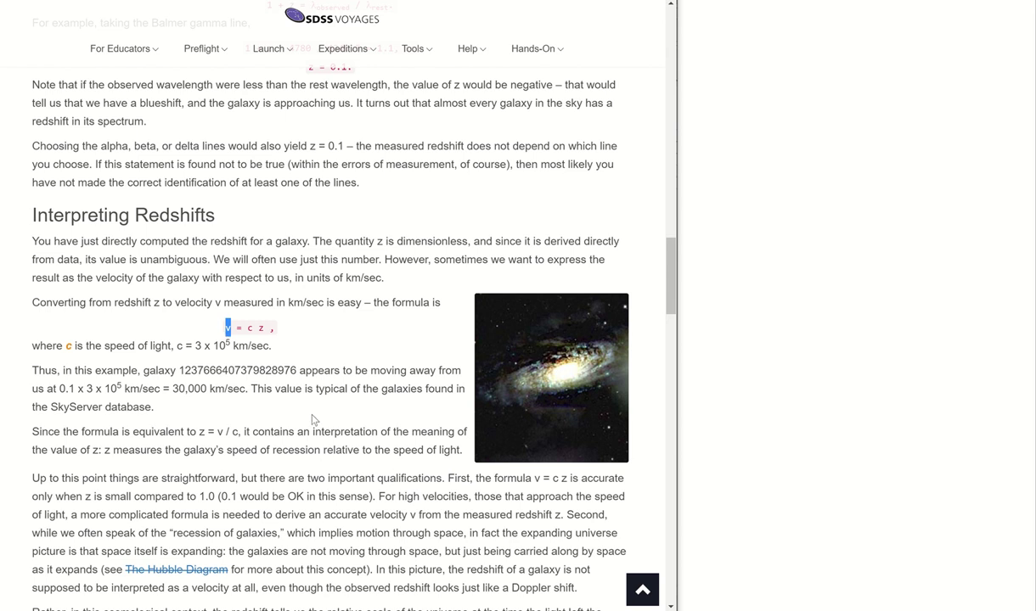
Step: Highlight z = v / c and the caveat that v = c z holds only for small z
scroll(312, 419, "down", 1)
scroll(313, 419, "down", 2)
scroll(312, 417, "down", 1)
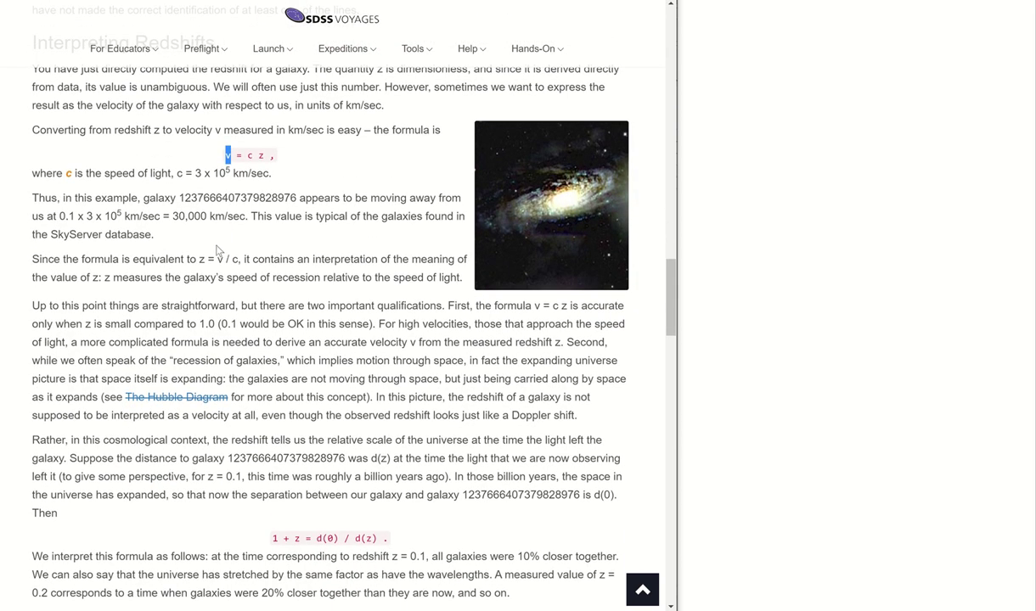
left_click_drag(197, 259, 238, 260)
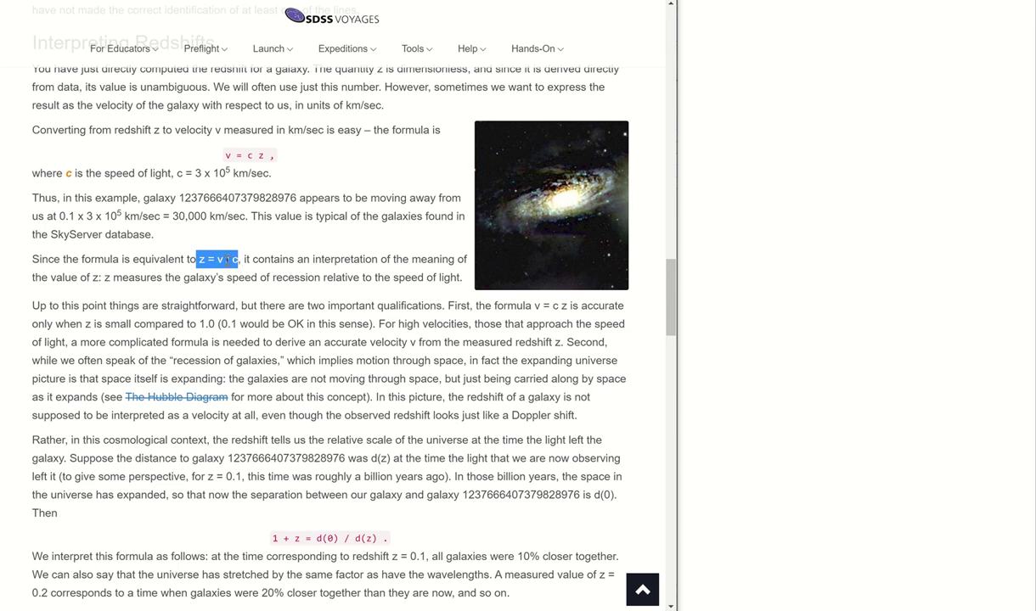
left_click(207, 260)
left_click_drag(207, 260, 196, 260)
scroll(266, 273, "down", 1)
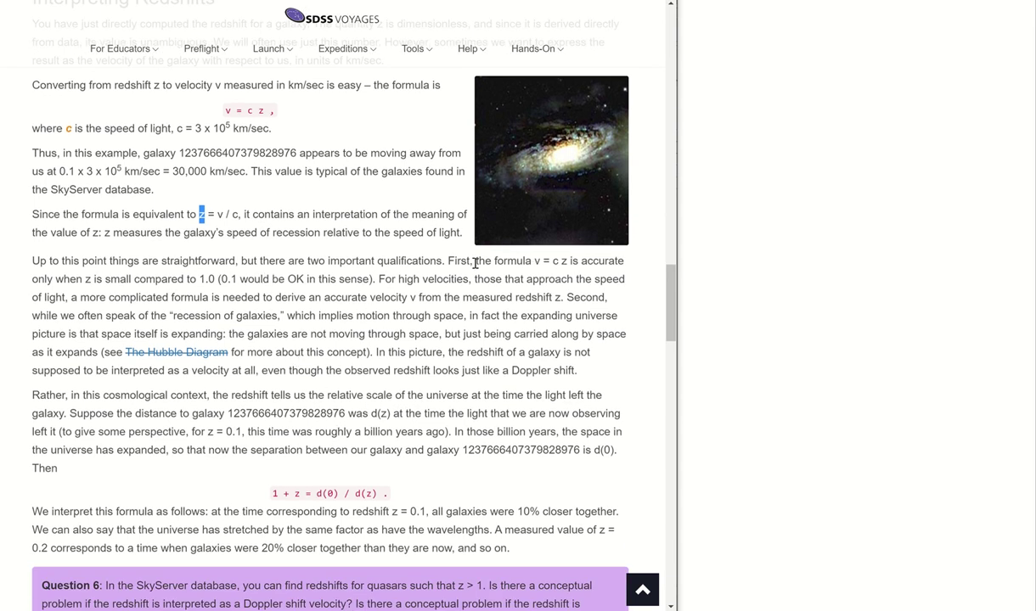
left_click_drag(534, 260, 219, 278)
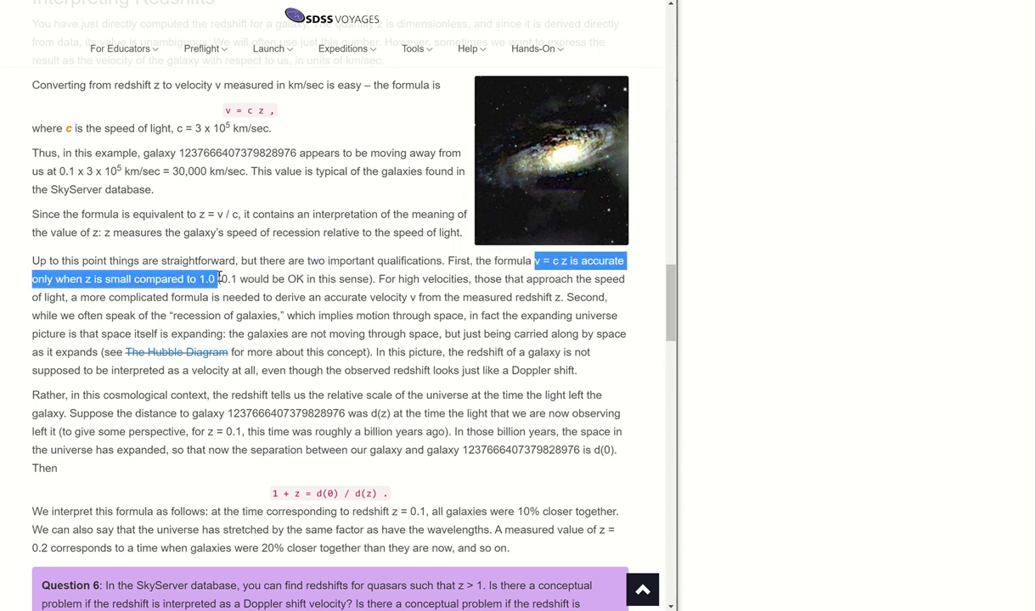
left_click(412, 315)
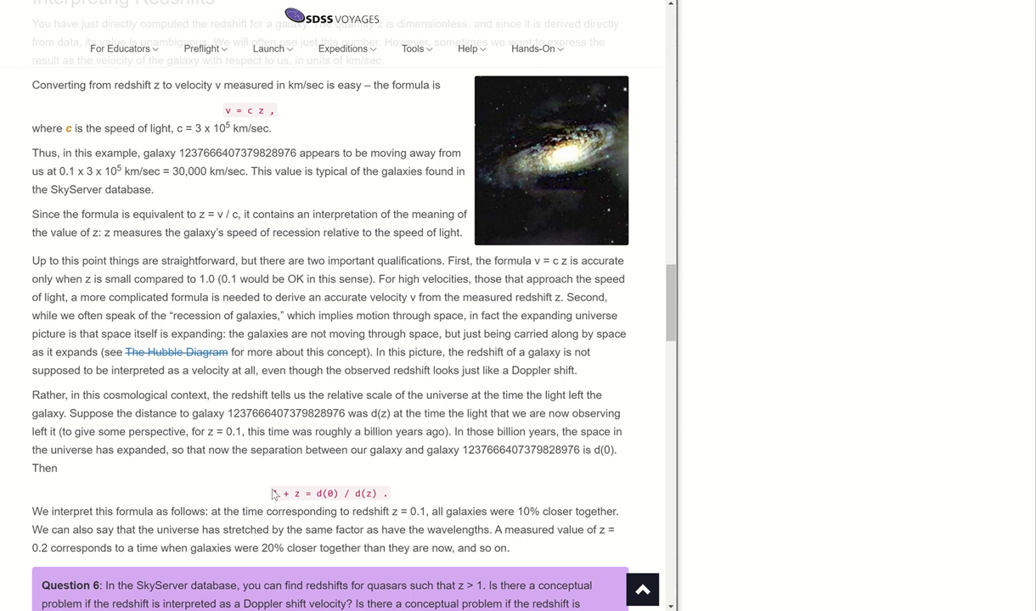
Step: Highlight 1 + z = d(0) / d(z), then the past distance d(z) and present distance d(0)
left_click_drag(271, 493, 384, 494)
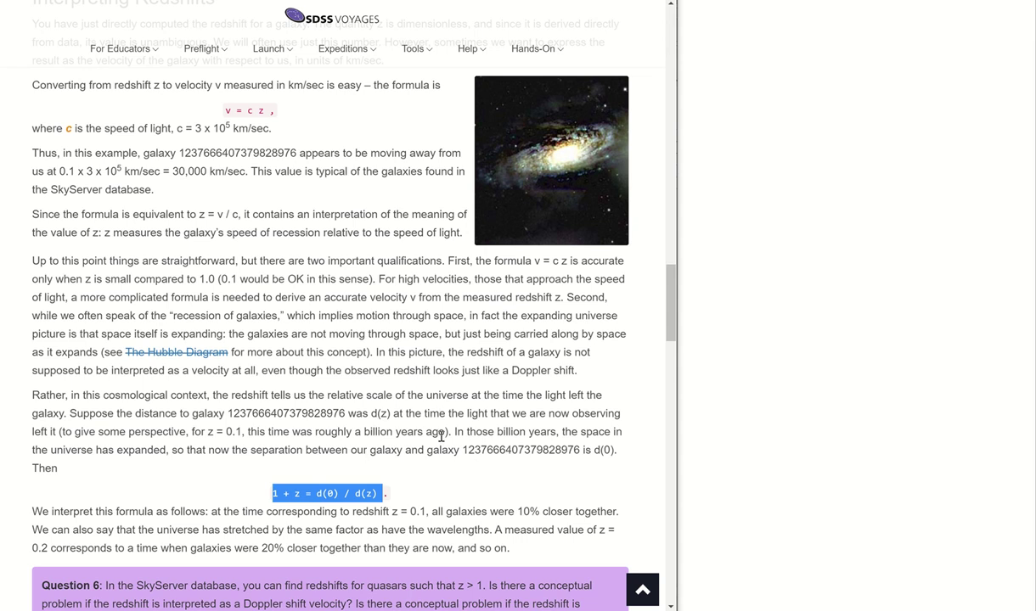
left_click(405, 491)
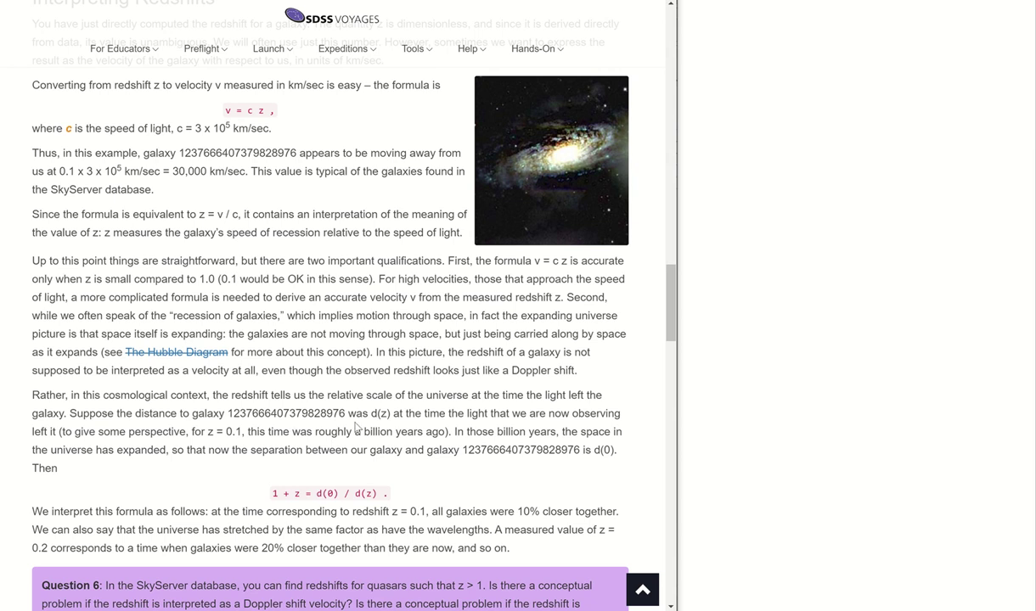
left_click_drag(356, 497, 376, 494)
left_click_drag(377, 414, 389, 415)
left_click_drag(594, 450, 615, 450)
Step: Scroll down to the Question 6 box on quasar redshifts
scroll(425, 477, "down", 1)
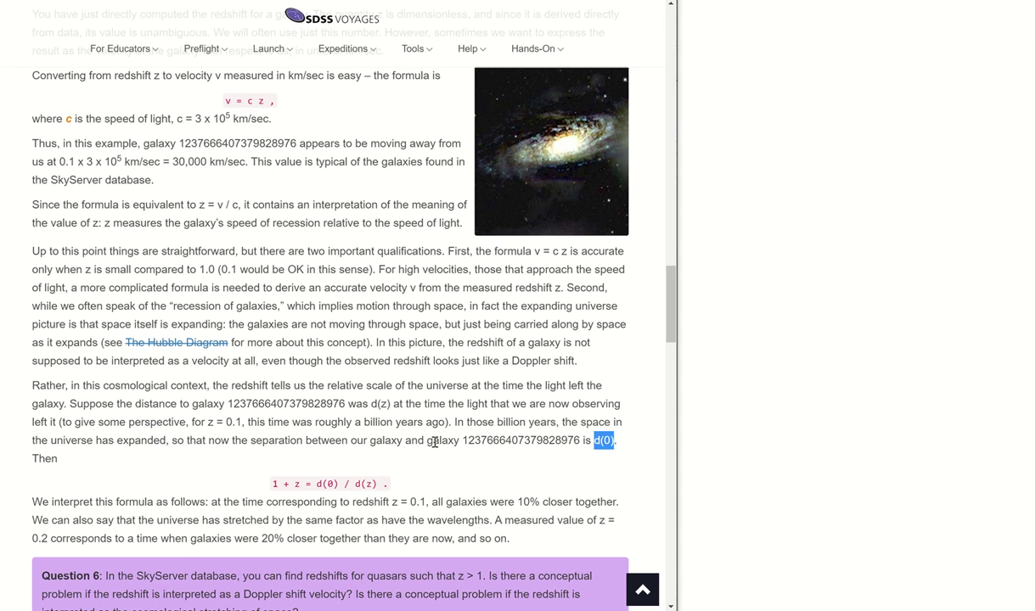
scroll(434, 442, "down", 1)
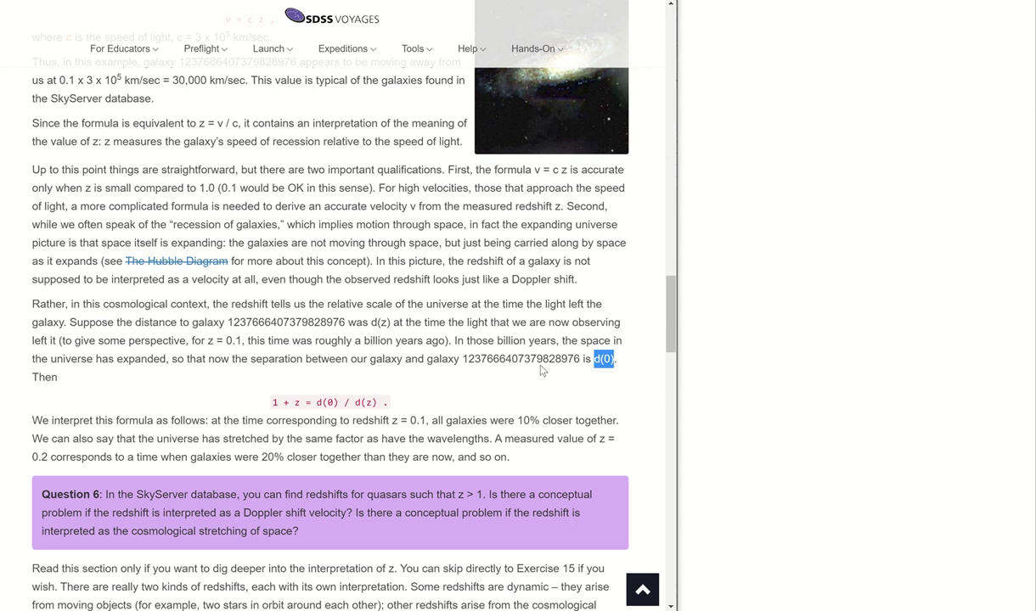
scroll(550, 417, "down", 1)
Step: Highlight the full Question 6 text, then scroll on toward dynamic versus cosmological redshifts
scroll(550, 422, "down", 1)
left_click_drag(321, 428, 28, 386)
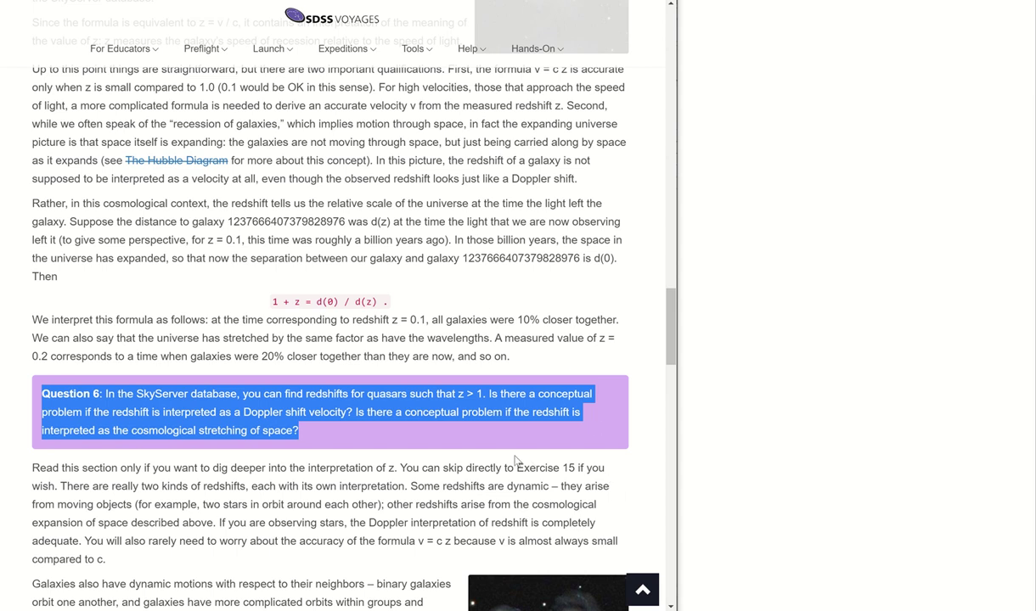
scroll(514, 460, "up", 1)
scroll(515, 460, "down", 3)
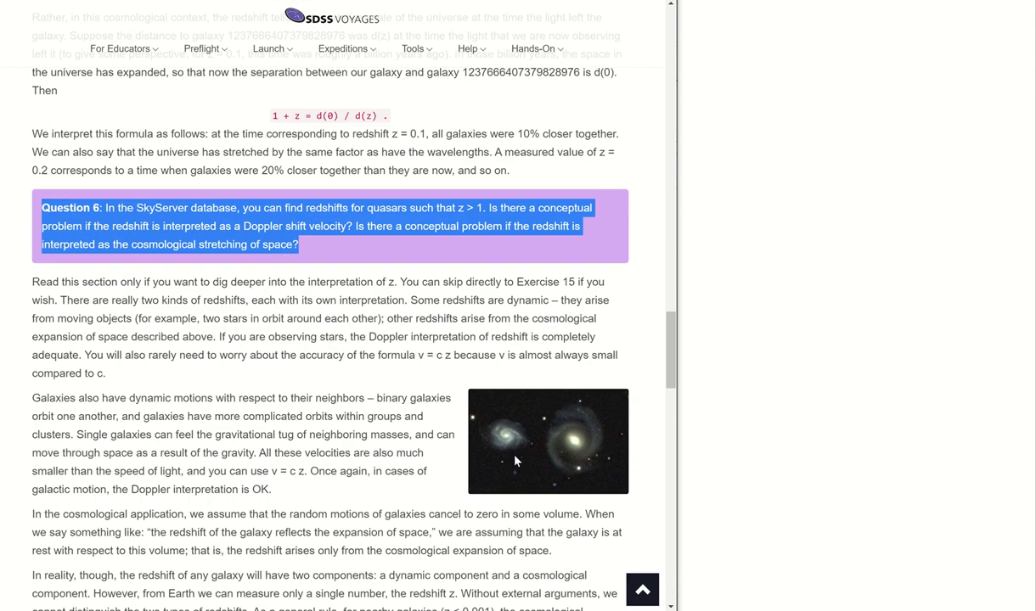
scroll(515, 460, "down", 2)
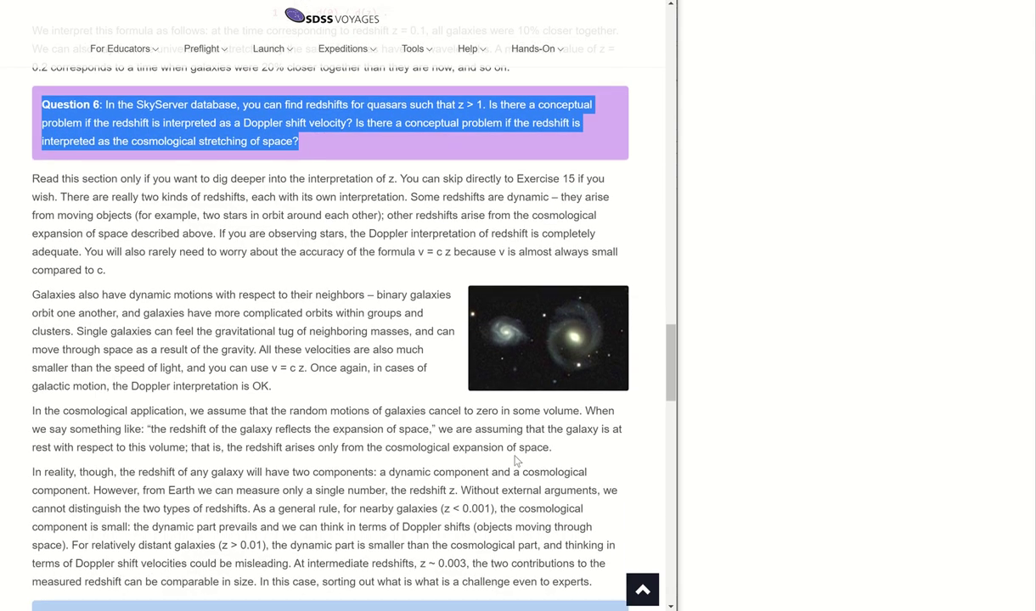
left_click(335, 323)
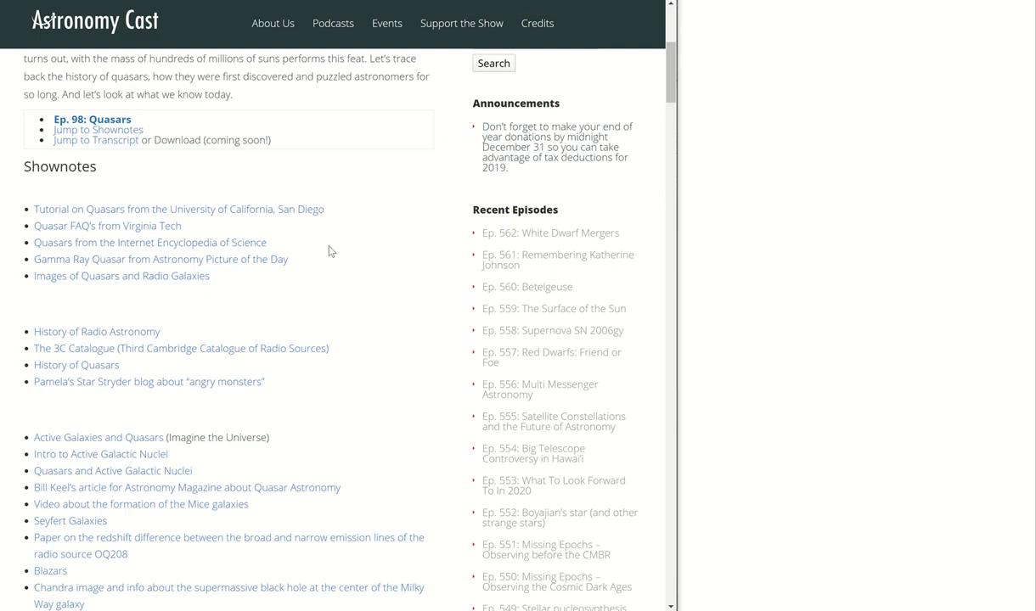
Step: Scroll over the Astronomy Cast Ep. 98: Quasars page and back to its top
scroll(331, 251, "up", 4)
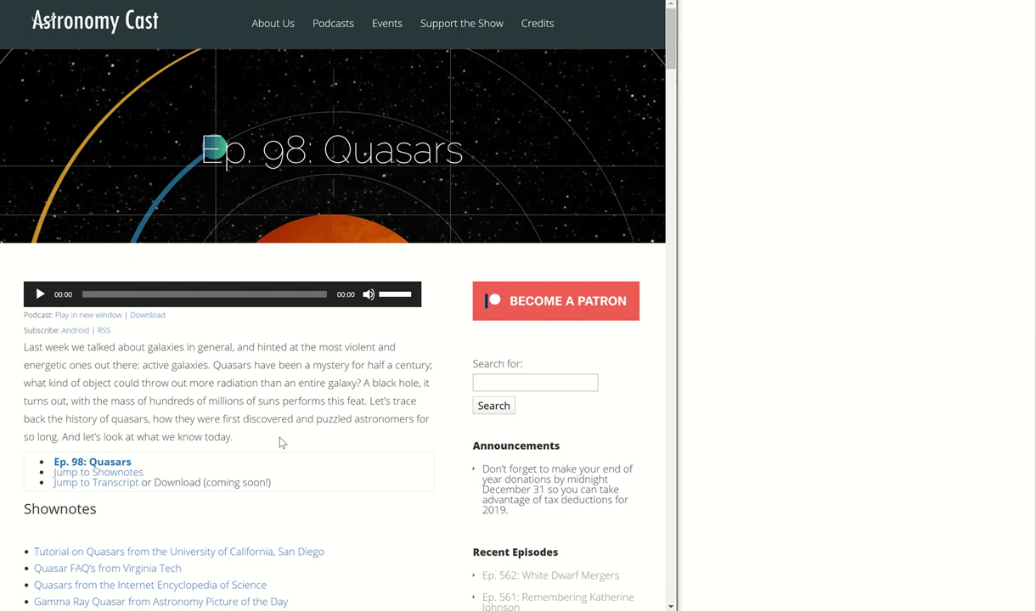
scroll(282, 442, "down", 3)
scroll(281, 442, "up", 1)
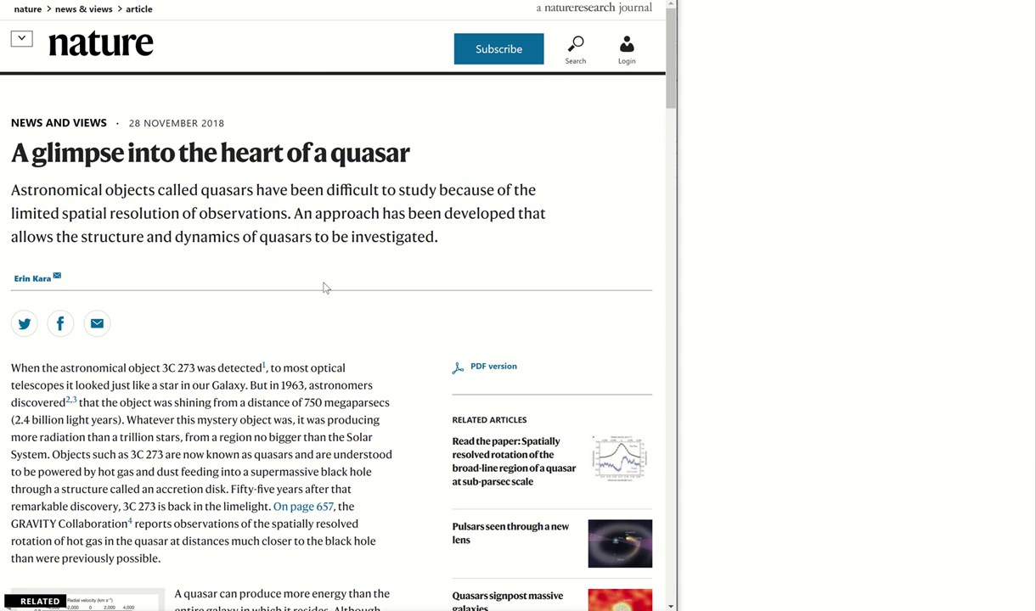
Step: Zoom in on the Nature article's Figure 1 and highlight '3C 273' in its caption
scroll(323, 287, "down", 5)
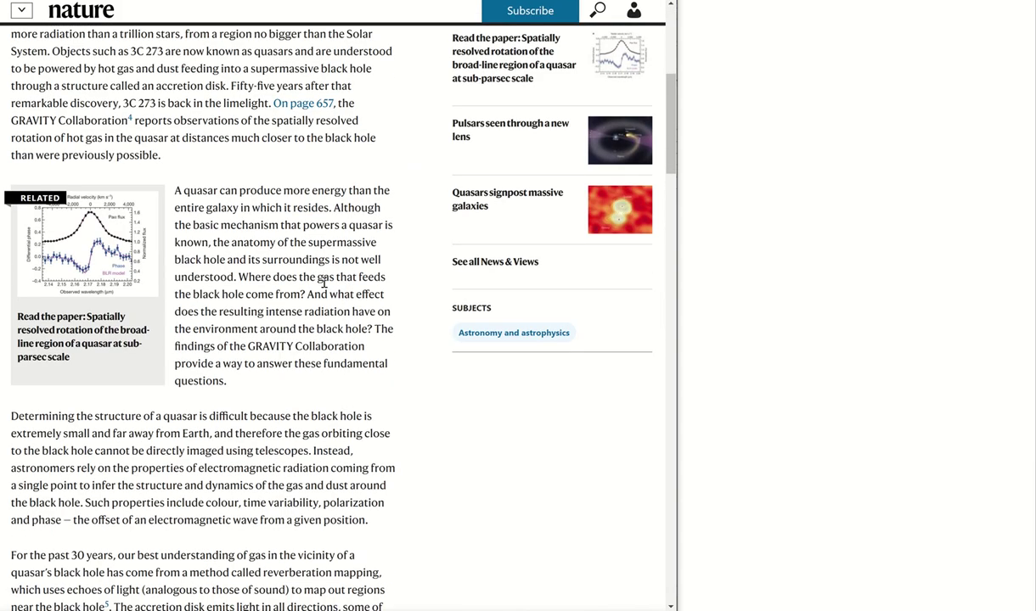
scroll(323, 282, "down", 13)
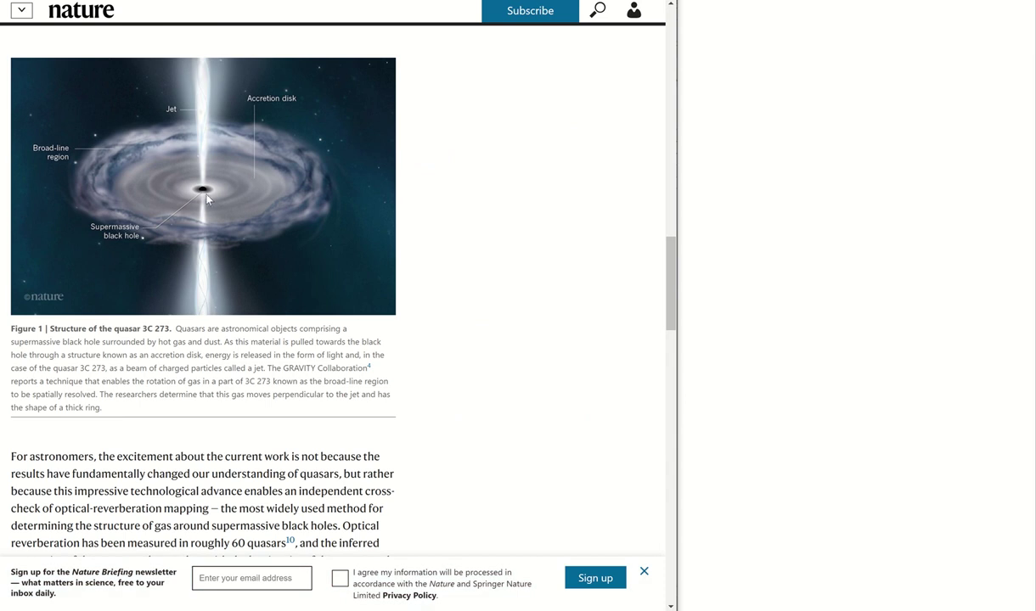
key("ctrl+plus")
key("ctrl+plus")
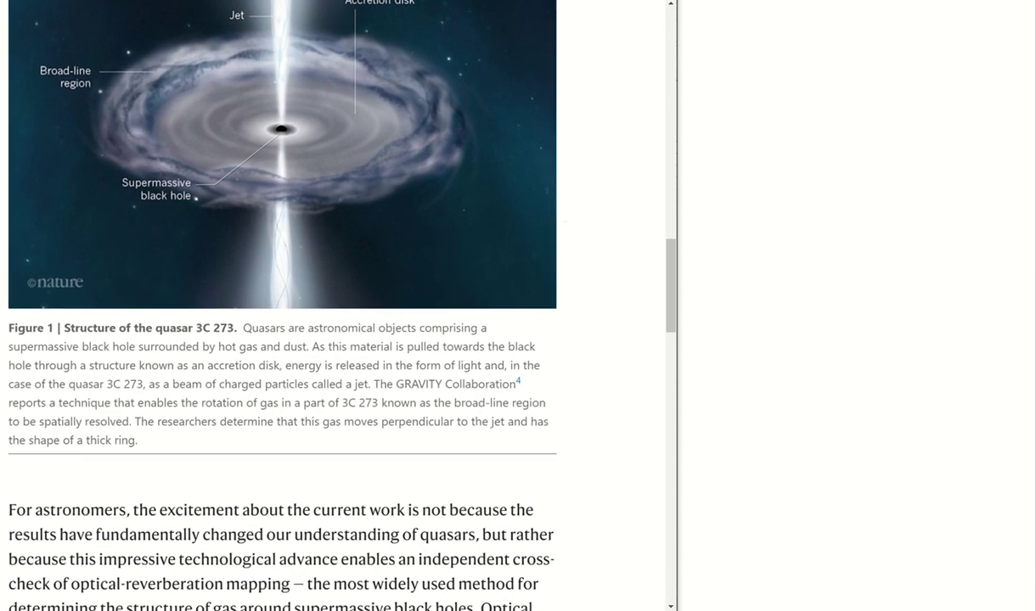
scroll(322, 305, "up", 1)
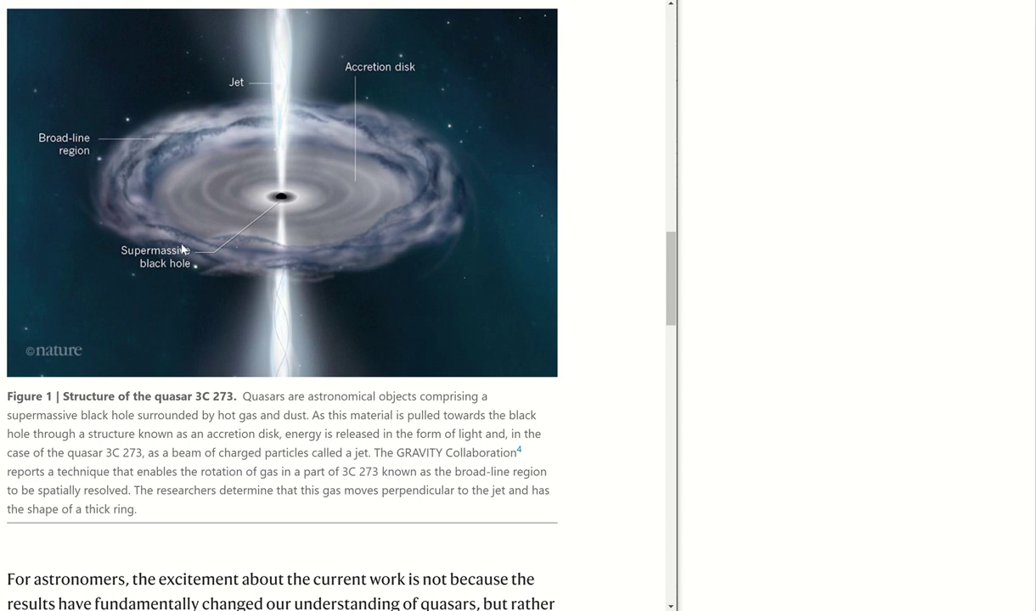
left_click_drag(106, 453, 144, 453)
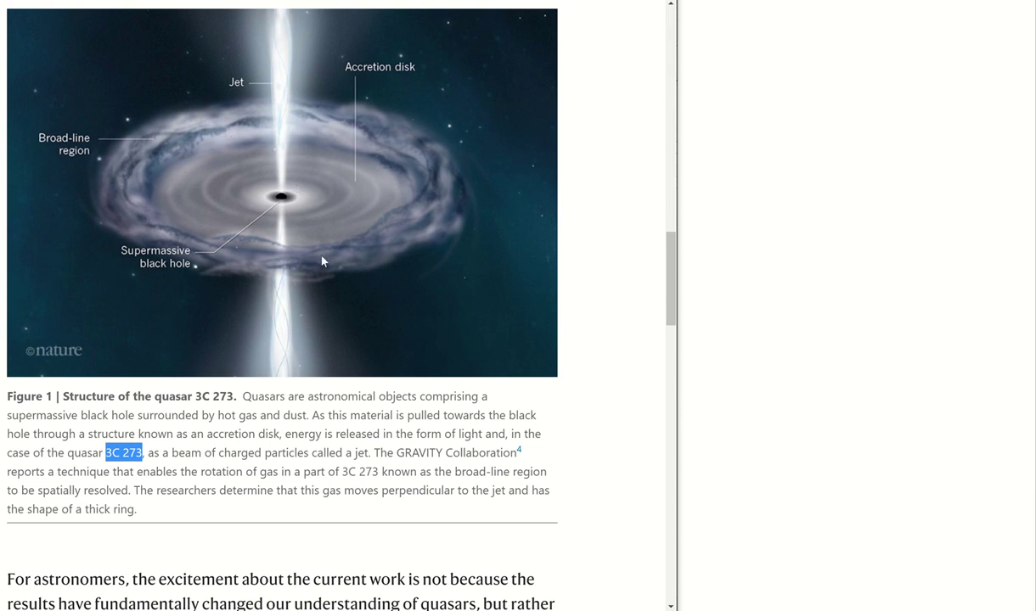
Step: Return to the SDSS Voyages Redshifts page
scroll(338, 265, "down", 1)
scroll(338, 265, "up", 1)
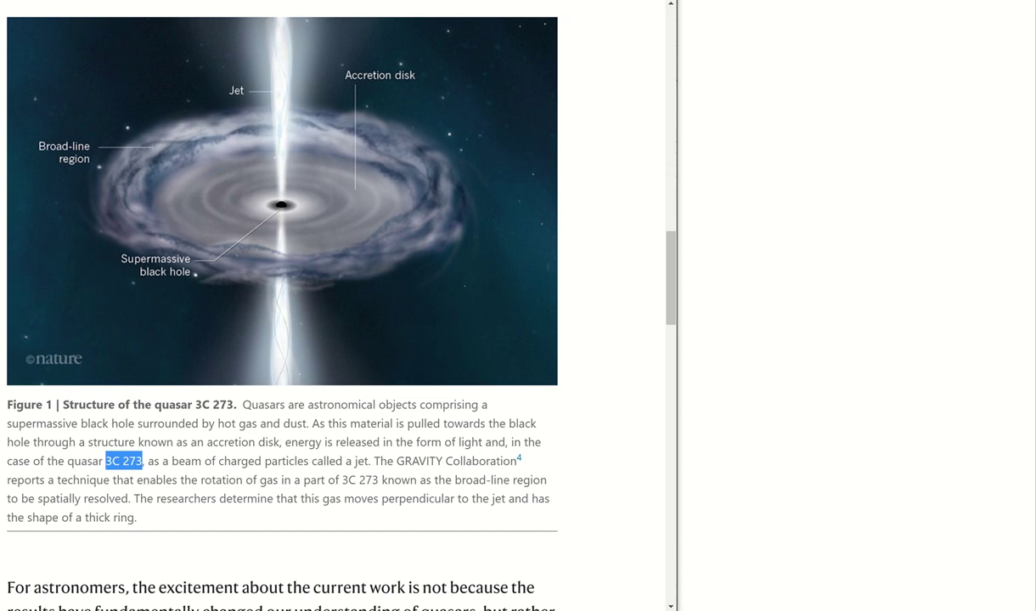
left_click(153, 7)
Step: Scroll down to Exercise 15, highlighting the v = c z formula on the way
scroll(337, 178, "down", 1)
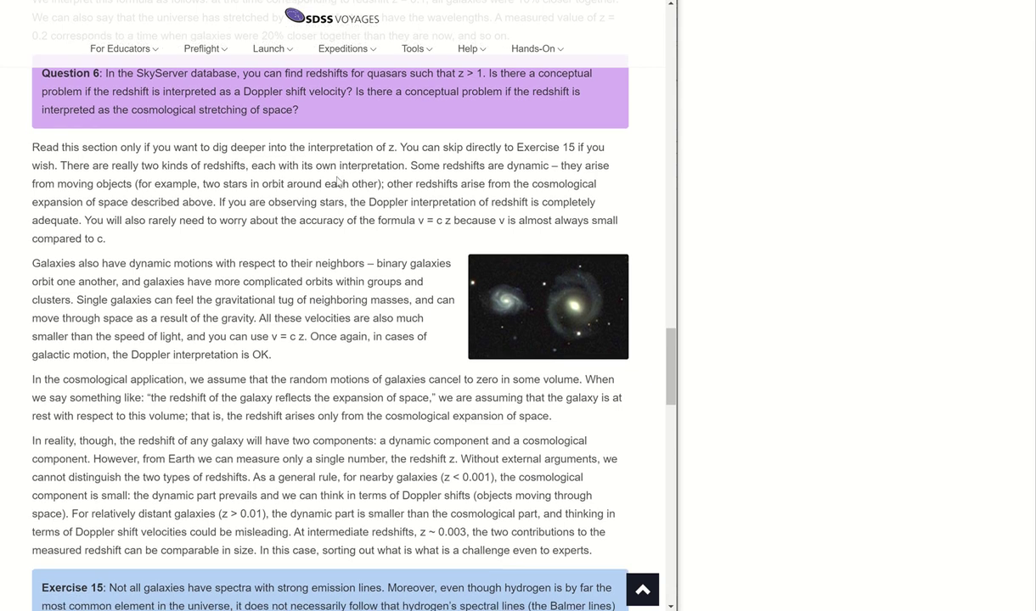
scroll(338, 183, "down", 1)
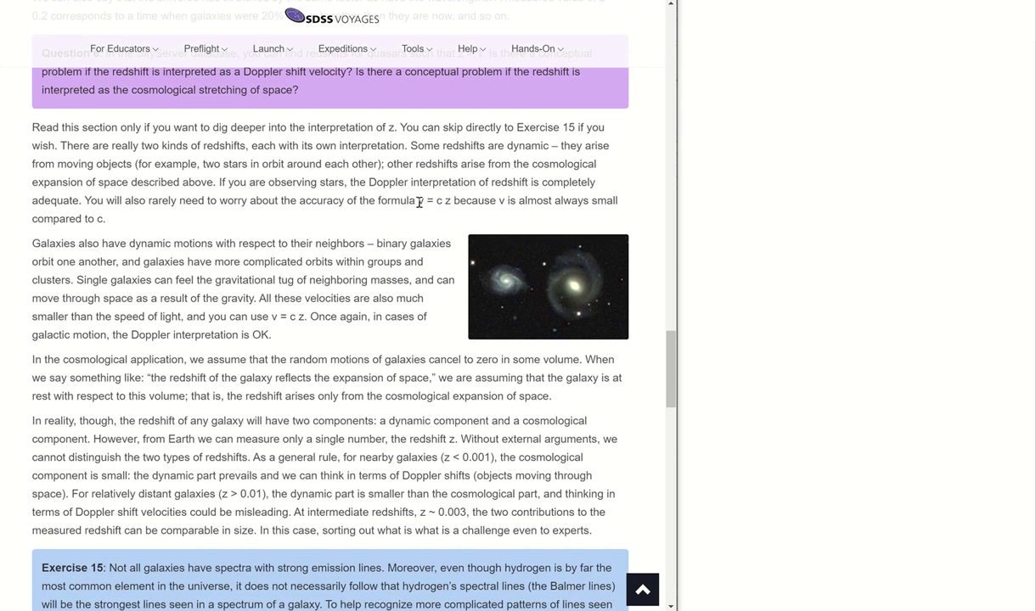
left_click_drag(418, 201, 452, 202)
scroll(435, 236, "down", 1)
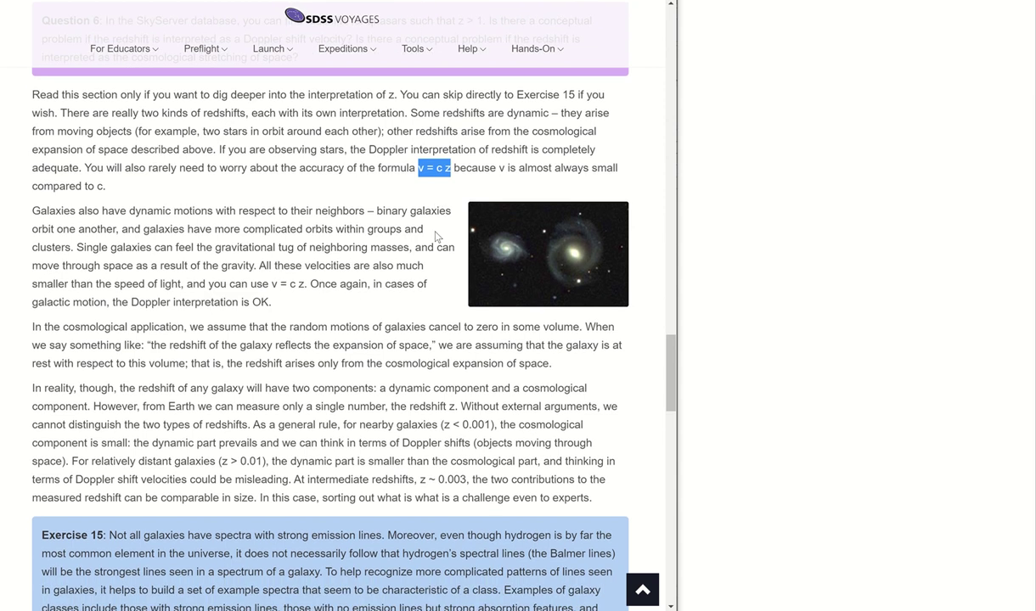
scroll(435, 236, "down", 8)
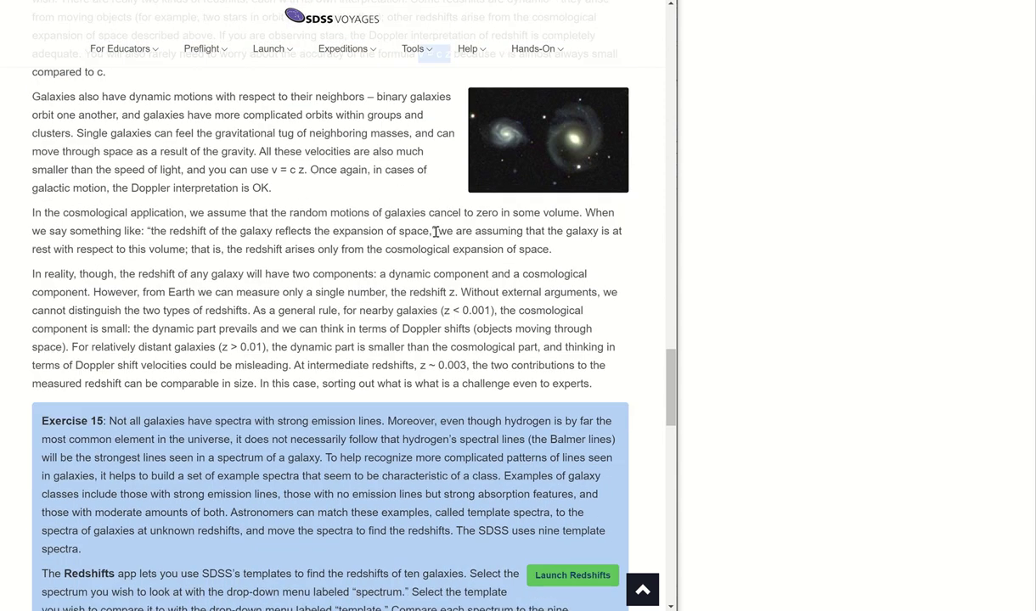
scroll(435, 236, "down", 4)
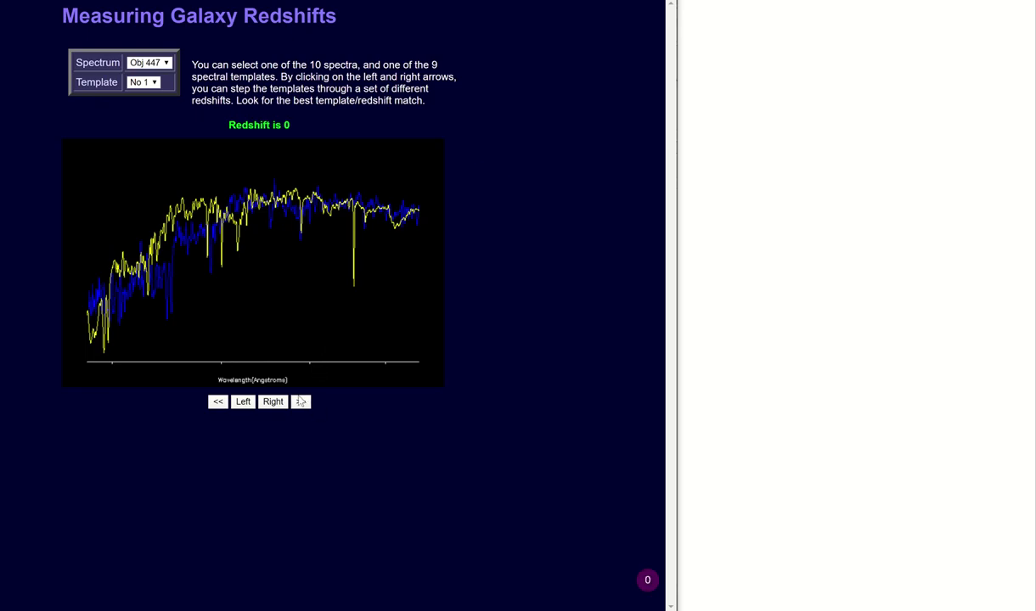
Step: Step the redshift up and back, try template No 2, then fit No 3 to Obj 447 at 0.14
left_click(302, 402)
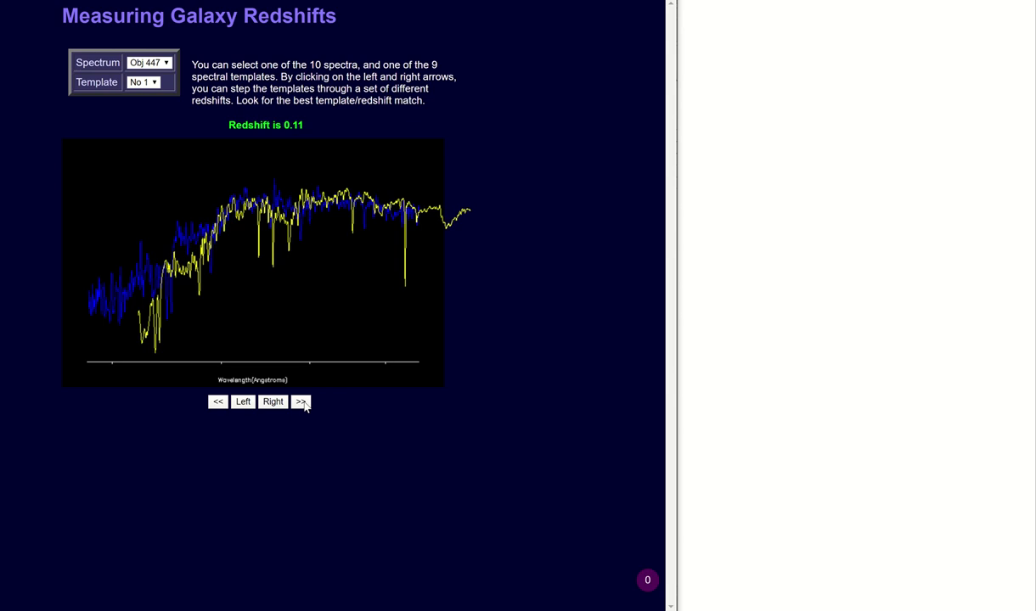
left_click(219, 403)
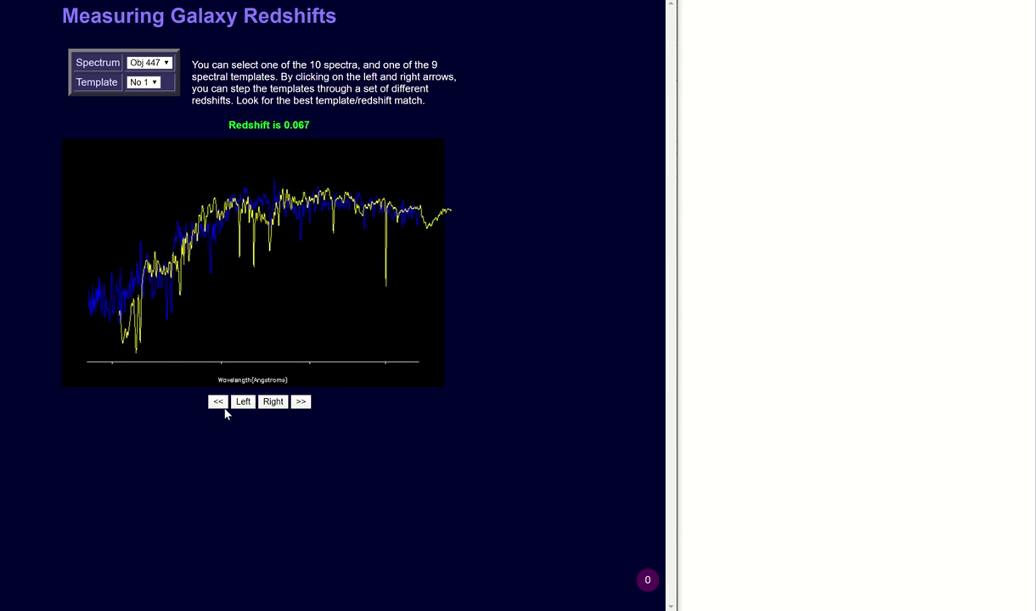
left_click(152, 85)
left_click(144, 118)
left_click(142, 82)
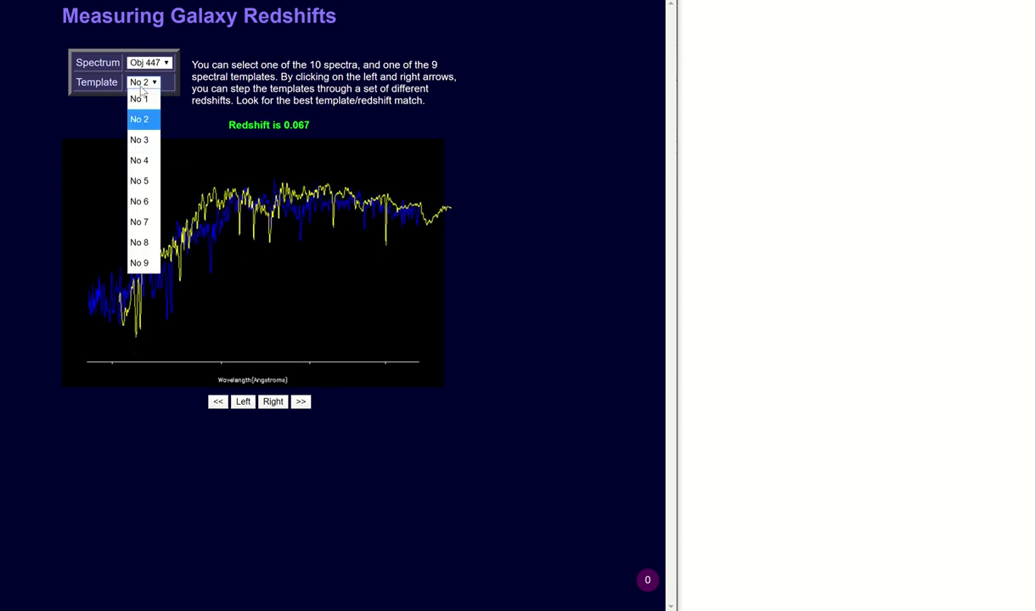
left_click(140, 140)
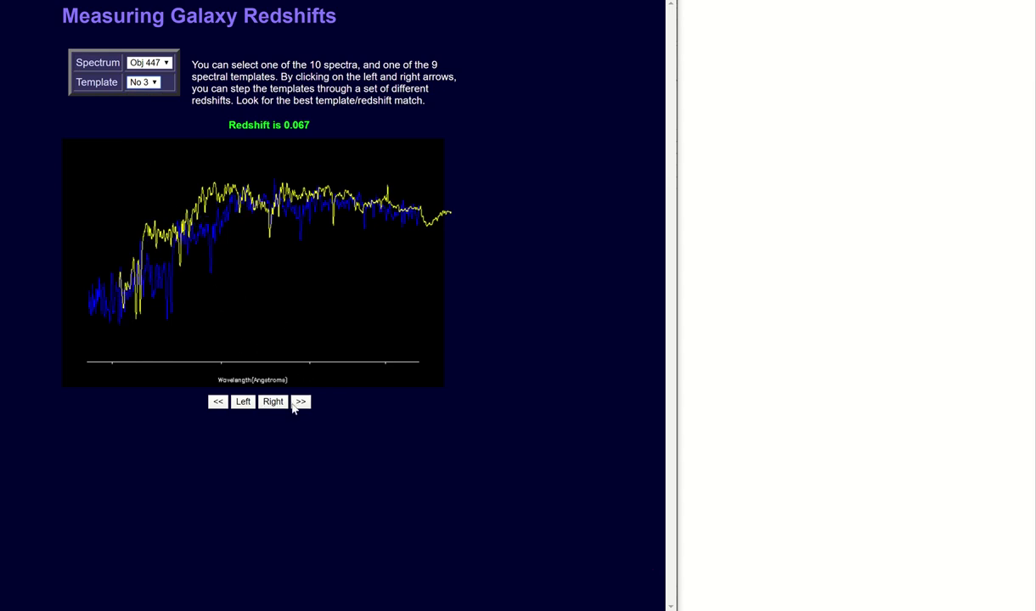
left_click(300, 402)
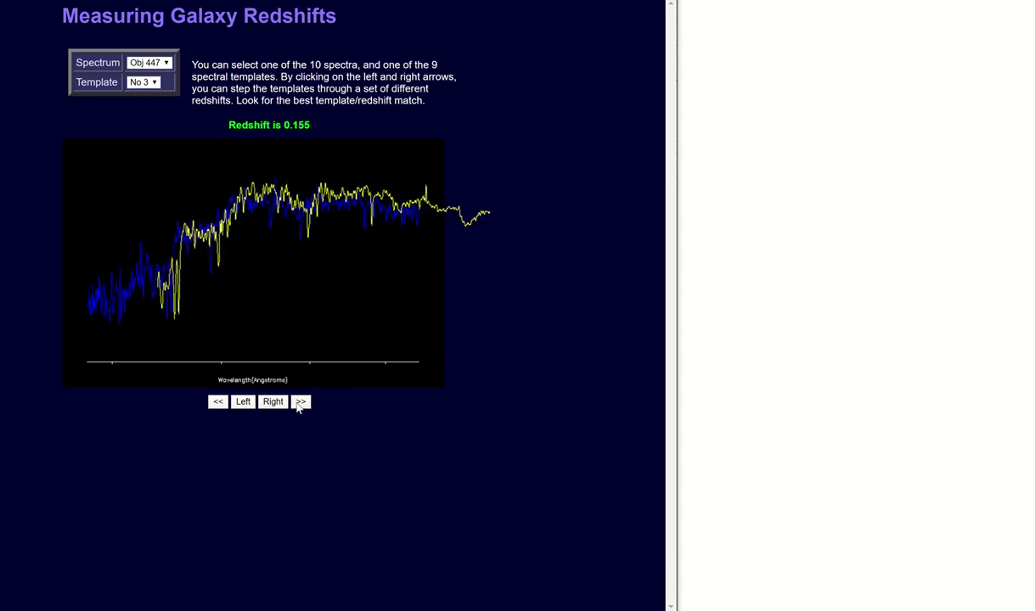
left_click(219, 402)
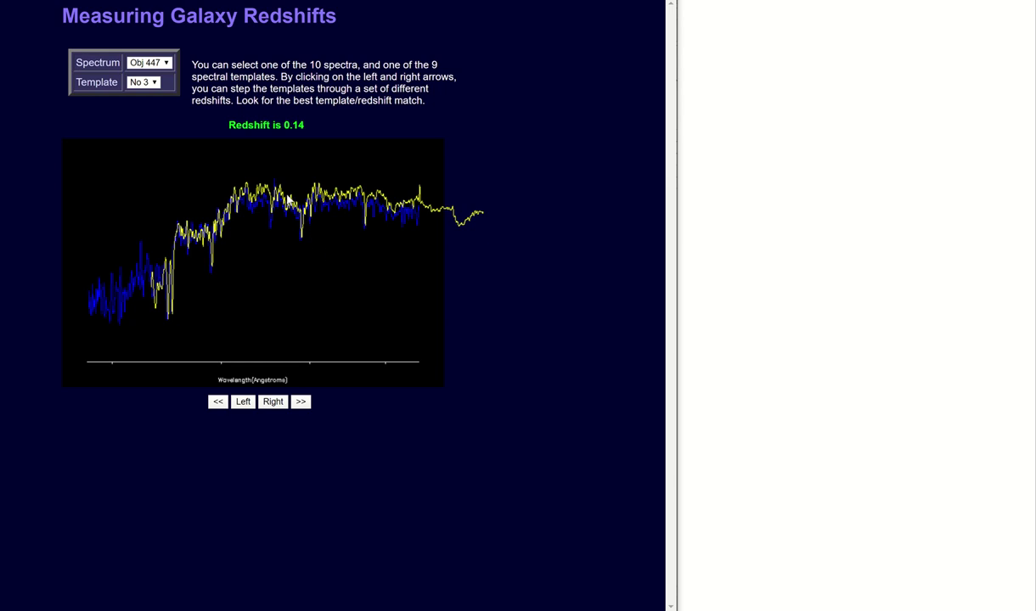
Step: Switch the spectrum to Obj 525 and try templates No 4, No 8, No 7 and No 6
left_click(149, 62)
left_click(152, 180)
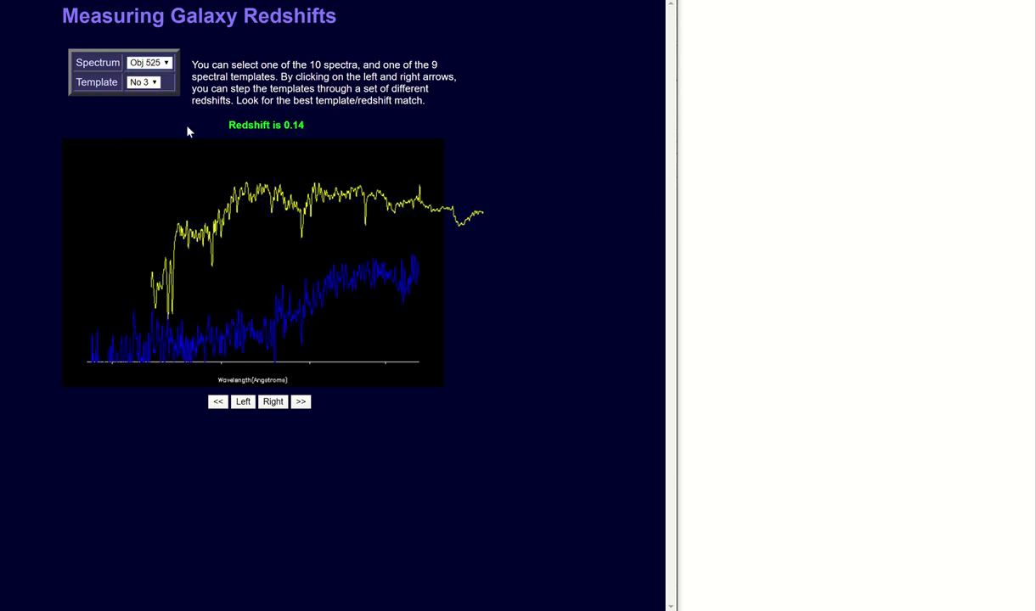
left_click(147, 82)
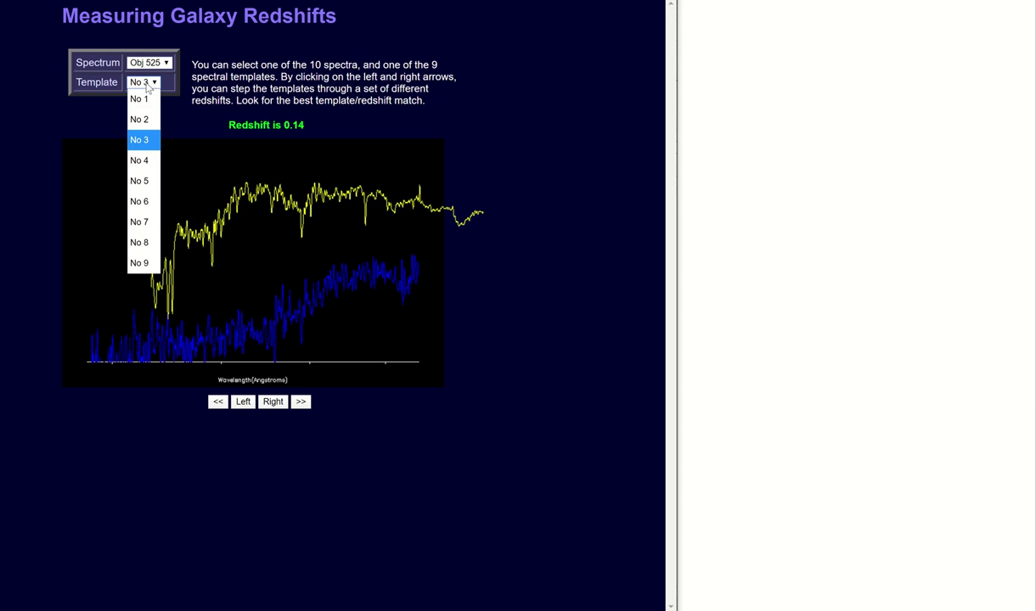
left_click(139, 160)
left_click(139, 83)
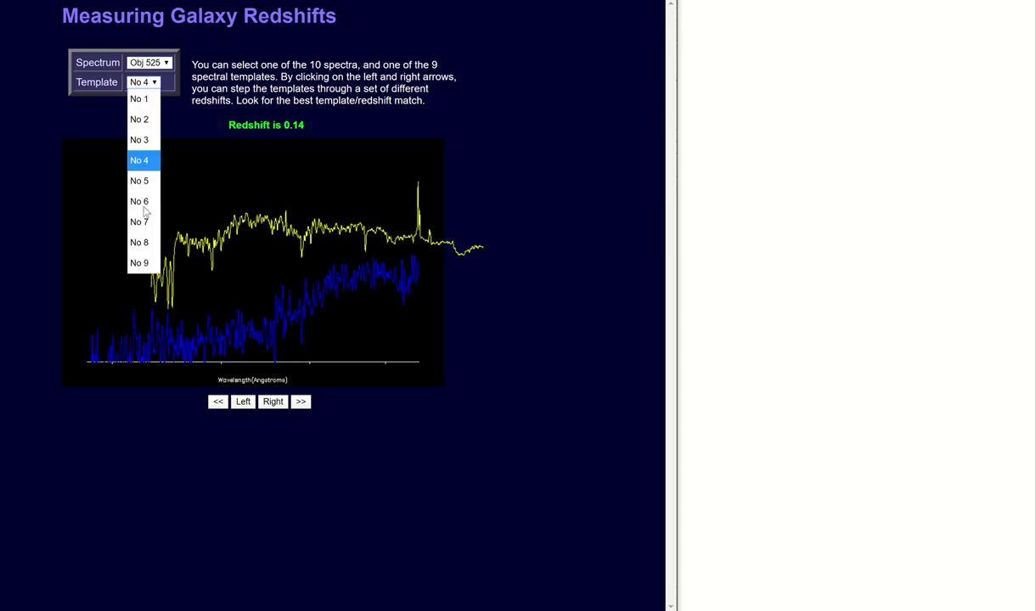
left_click(139, 242)
left_click(147, 82)
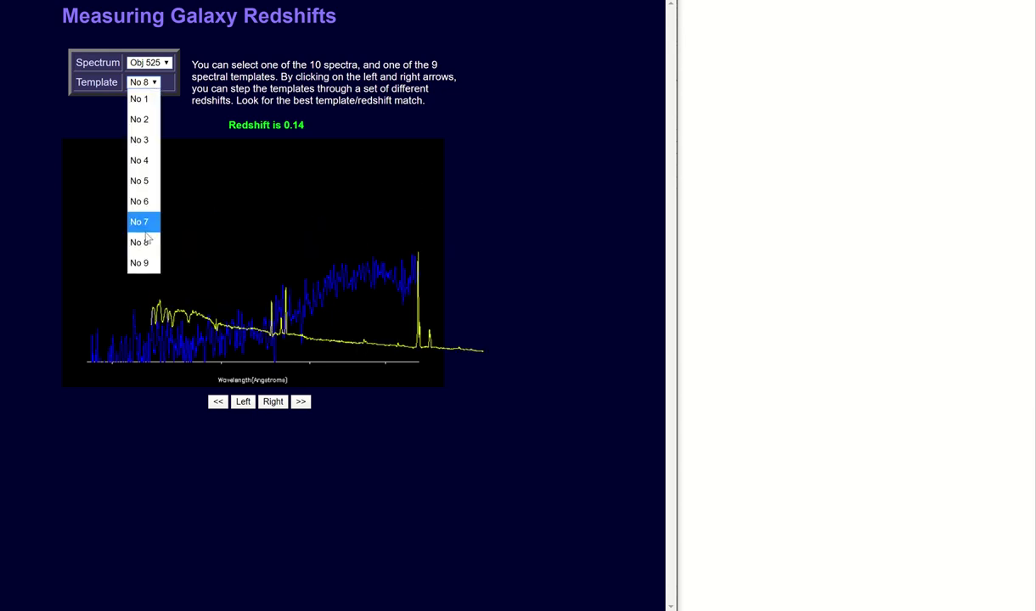
left_click(139, 221)
left_click(153, 85)
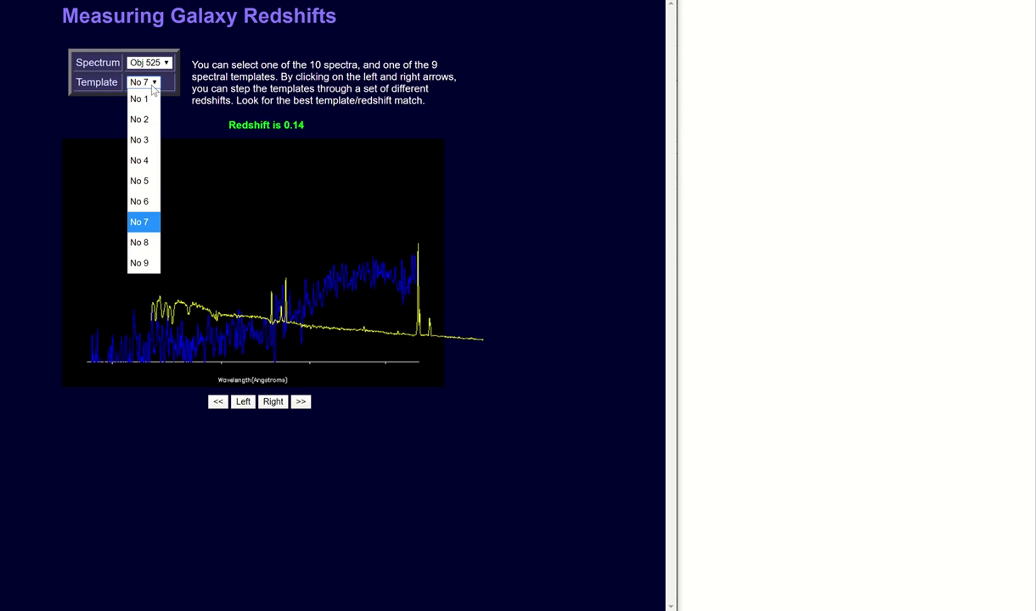
left_click(141, 200)
Step: Try templates No 5, No 9, No 1, No 2 and No 3 against Obj 525
left_click(144, 85)
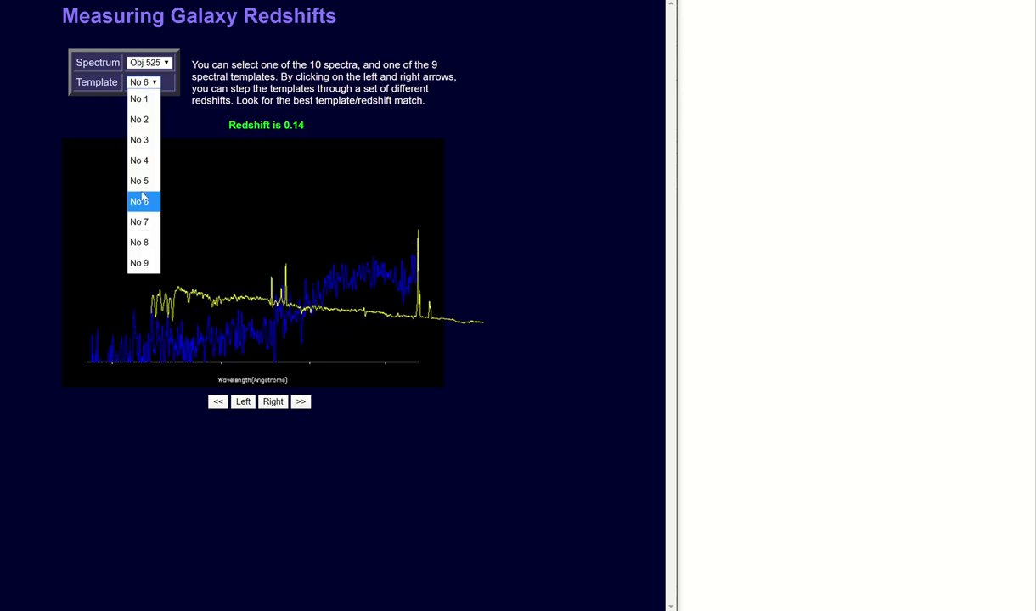
left_click(139, 179)
left_click(146, 84)
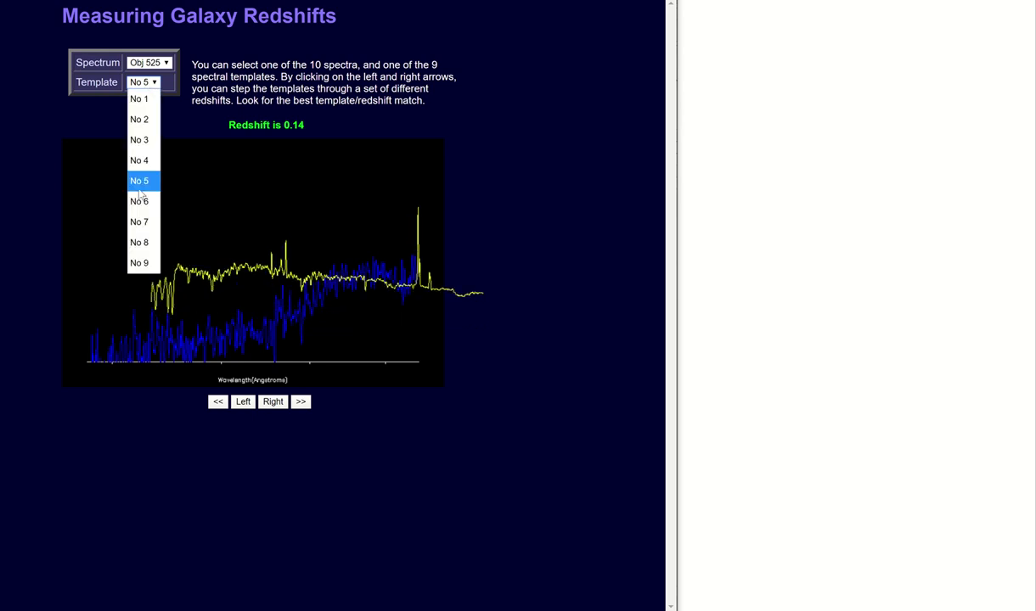
left_click(139, 262)
left_click(145, 82)
left_click(144, 101)
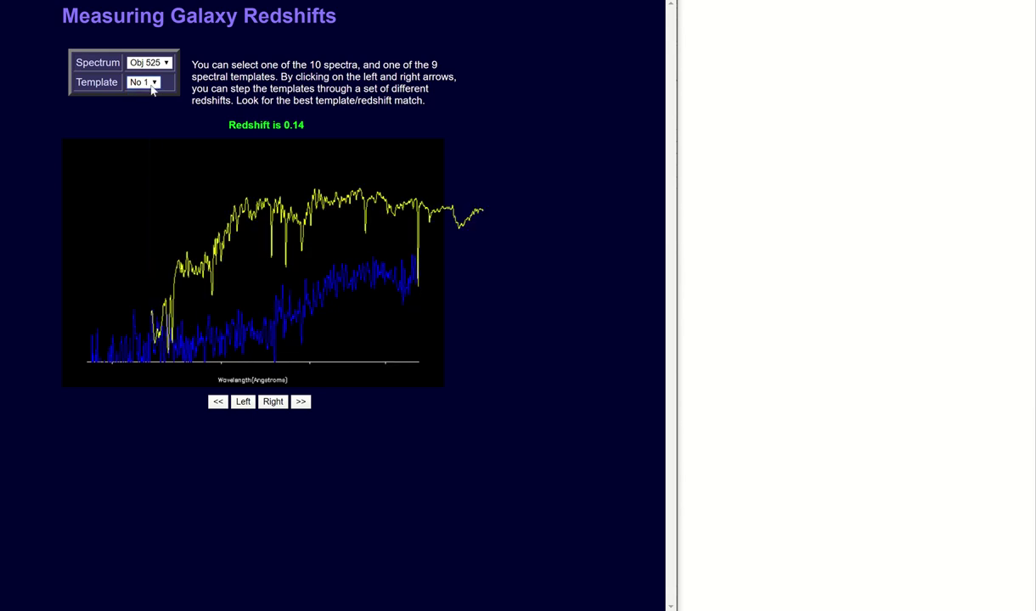
left_click(144, 82)
left_click(145, 120)
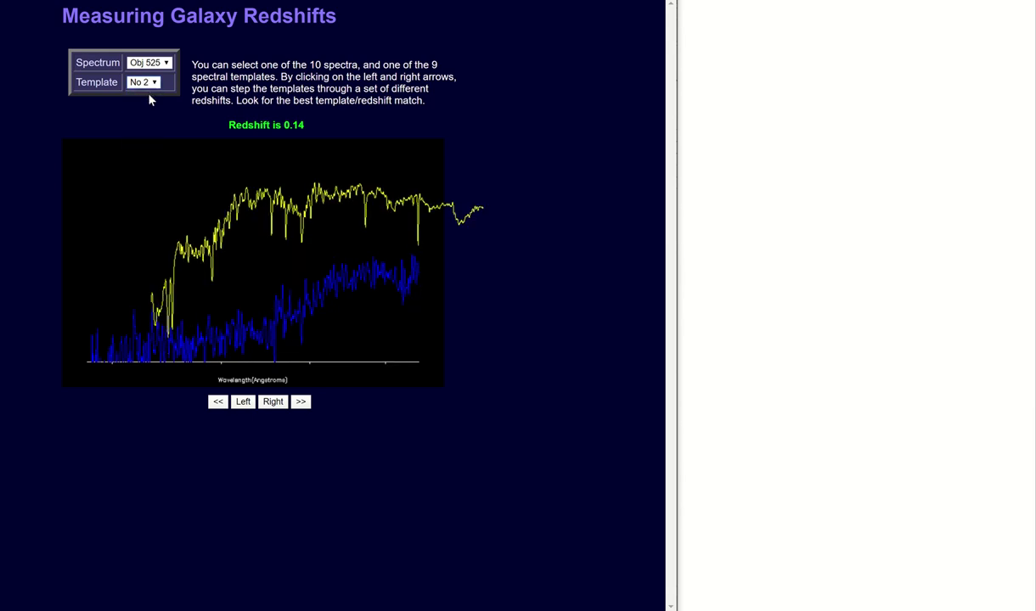
left_click(144, 82)
left_click(150, 140)
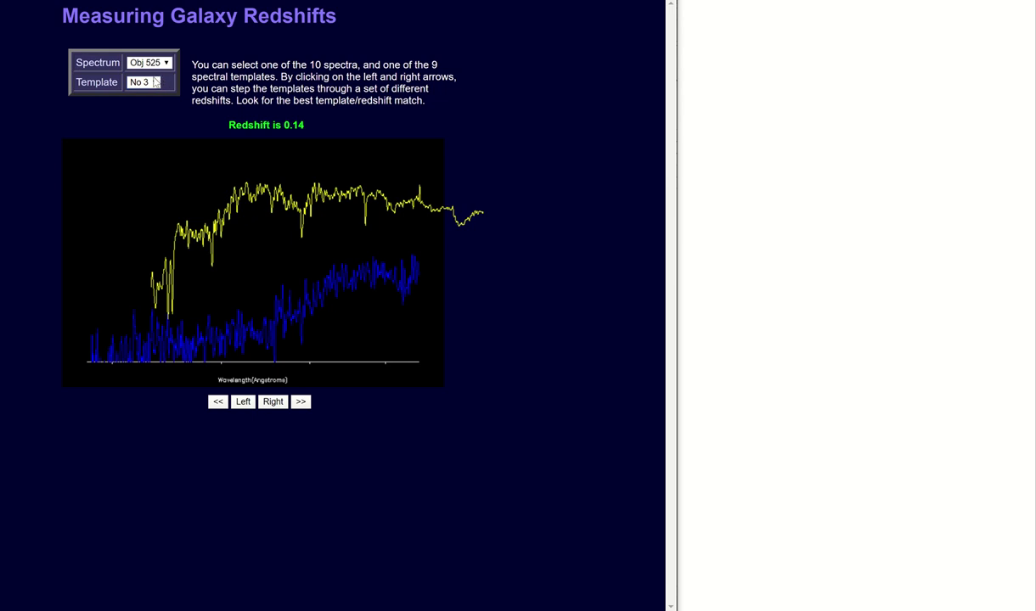
Step: Cycle through templates No 4, No 5, No 7 and No 6, then return to No 1
left_click(155, 82)
left_click(143, 161)
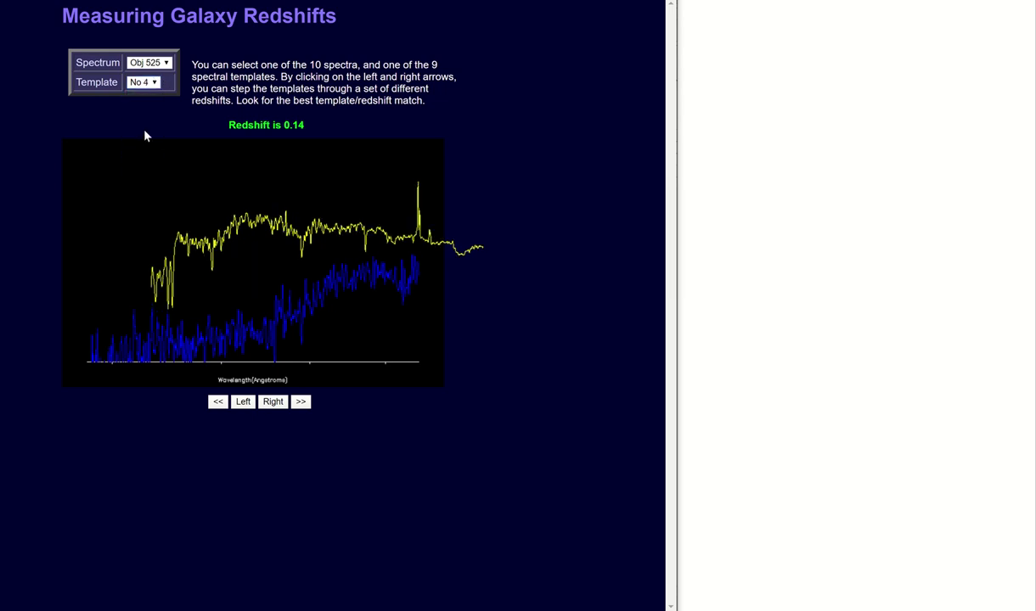
left_click(150, 83)
left_click(136, 181)
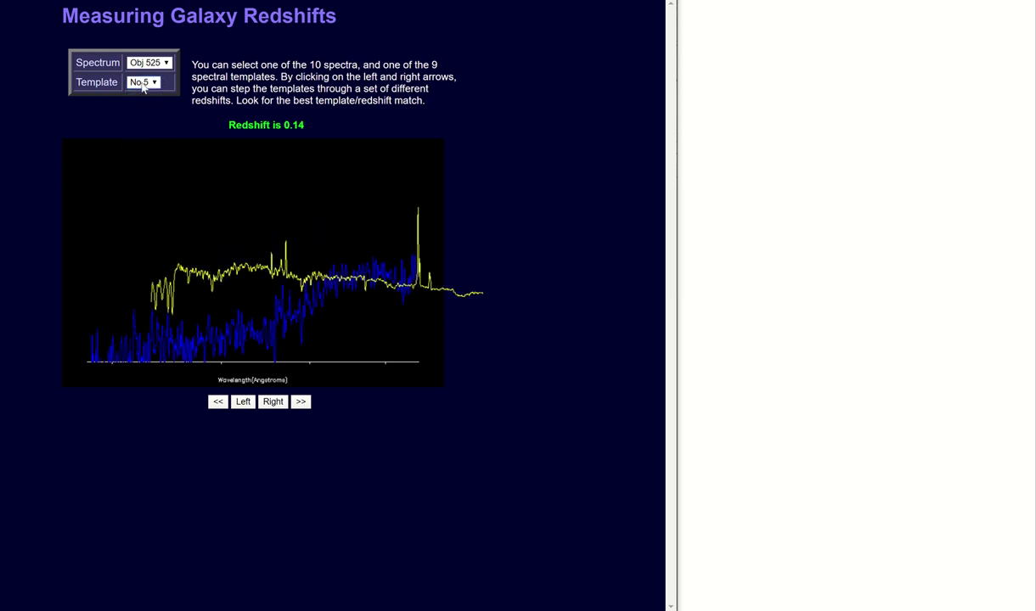
left_click(143, 83)
left_click(132, 180)
left_click(135, 82)
left_click(138, 222)
left_click(144, 83)
left_click(137, 200)
left_click(151, 83)
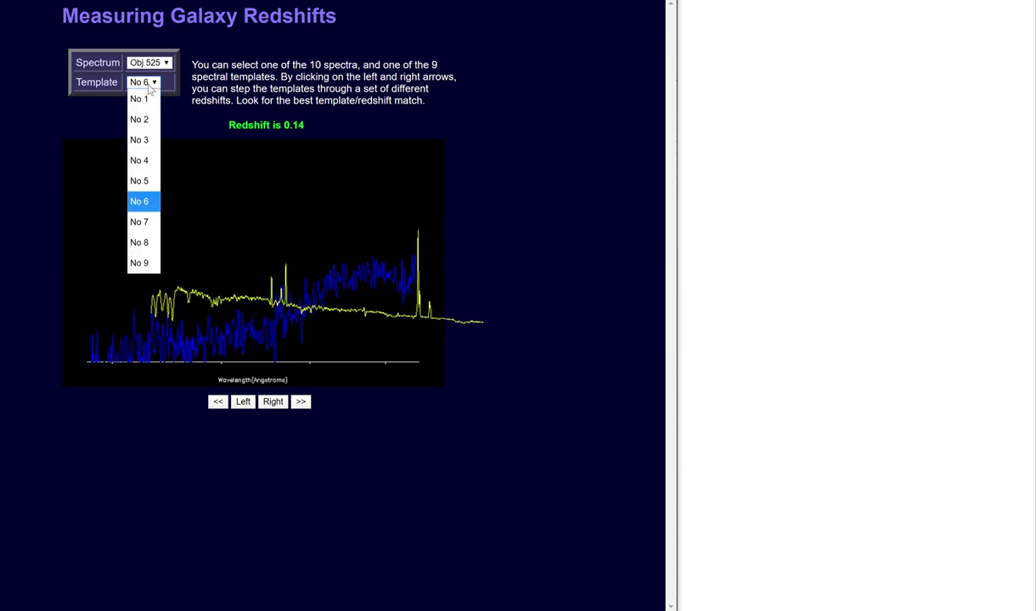
left_click(142, 99)
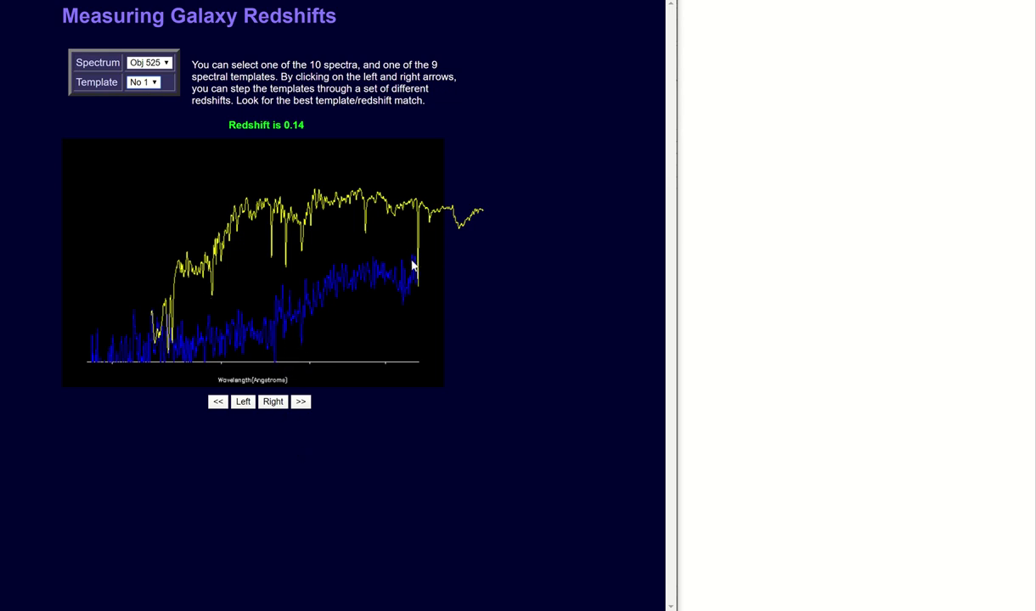
Step: Shift the redshift to 0.186 and compare Obj 525 against template No 2
left_click(273, 402)
left_click(273, 402)
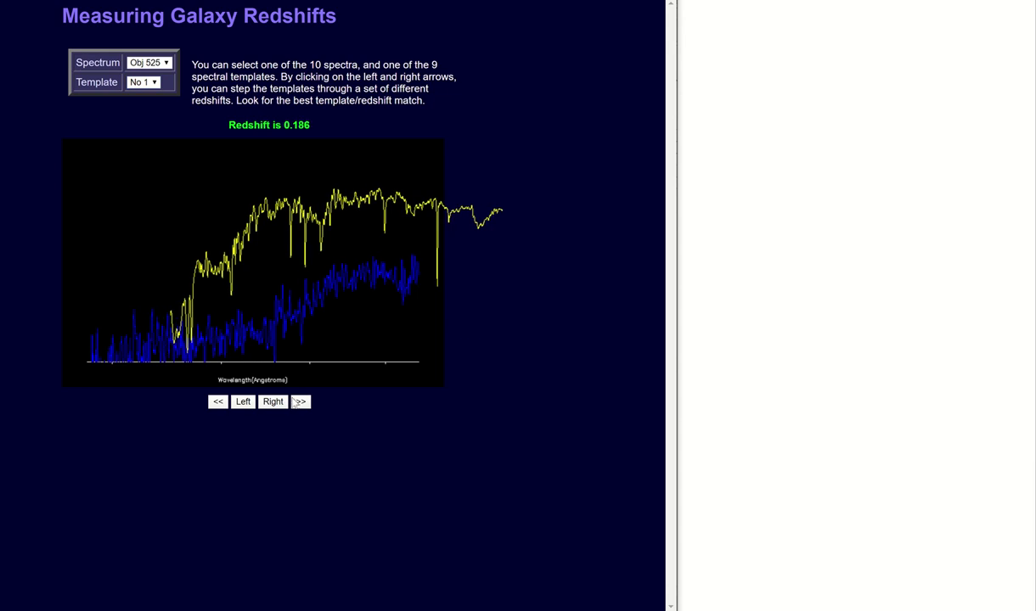
left_click(147, 82)
left_click(141, 120)
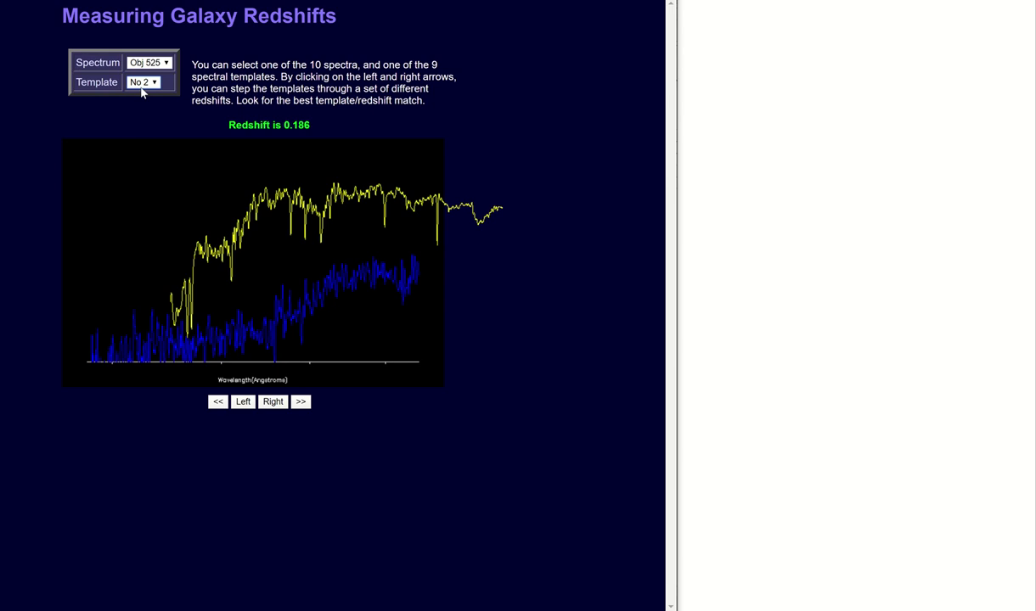
left_click(137, 84)
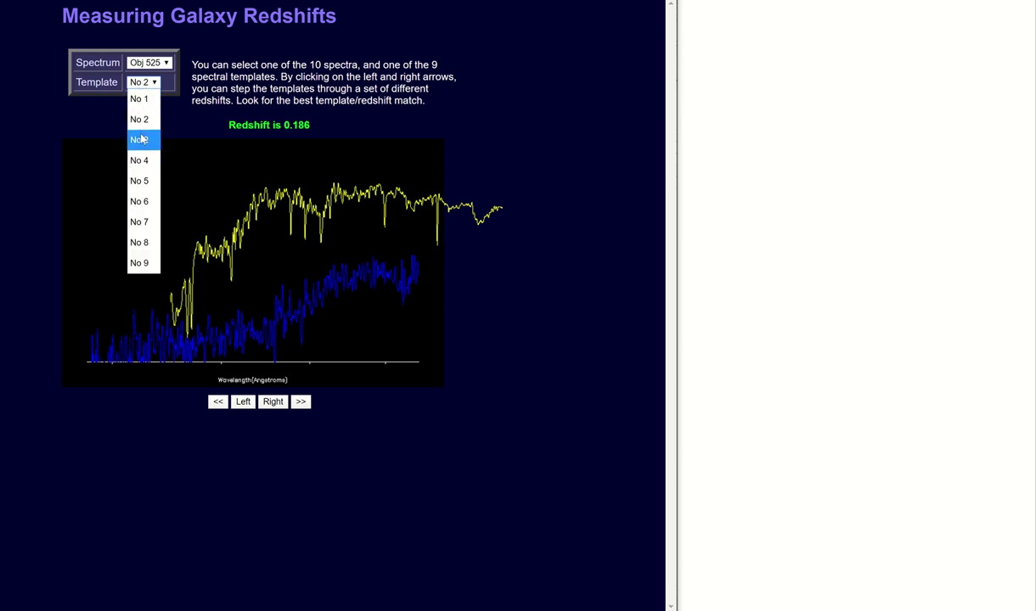
Step: Select template No 3 for Obj 525 and step its redshift up to 0.386
left_click(141, 139)
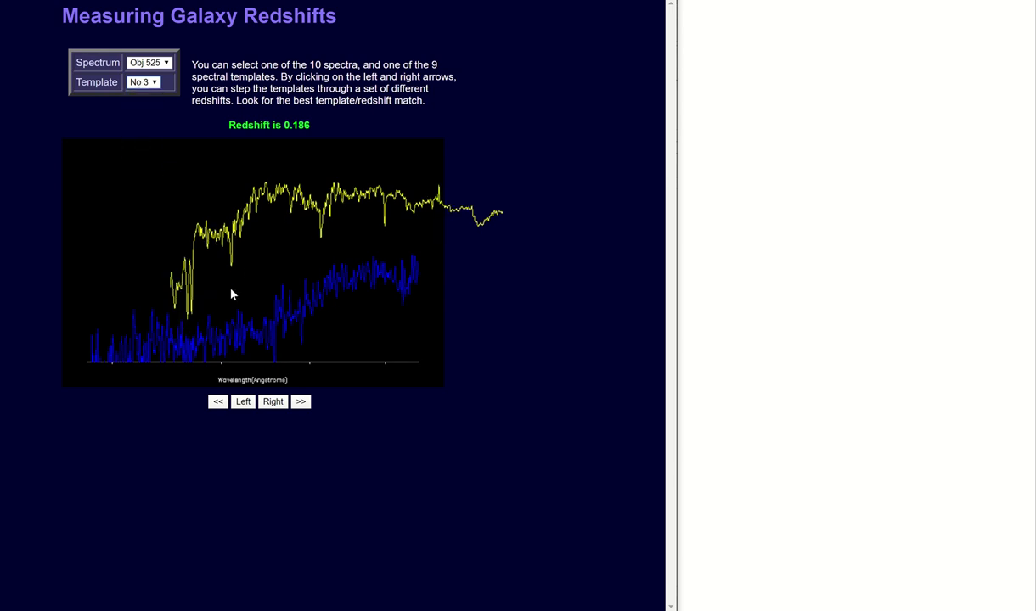
left_click(272, 404)
left_click(273, 406)
left_click(273, 406)
left_click(274, 405)
left_click(273, 405)
left_click(273, 405)
left_click(274, 405)
left_click(273, 405)
left_click(273, 405)
left_click(274, 405)
left_click(273, 405)
left_click(274, 405)
left_click(273, 405)
left_click(274, 405)
left_click(273, 405)
left_click(274, 405)
left_click(274, 405)
left_click(274, 405)
left_click(273, 405)
left_click(273, 405)
left_click(301, 401)
left_click(302, 402)
left_click(218, 402)
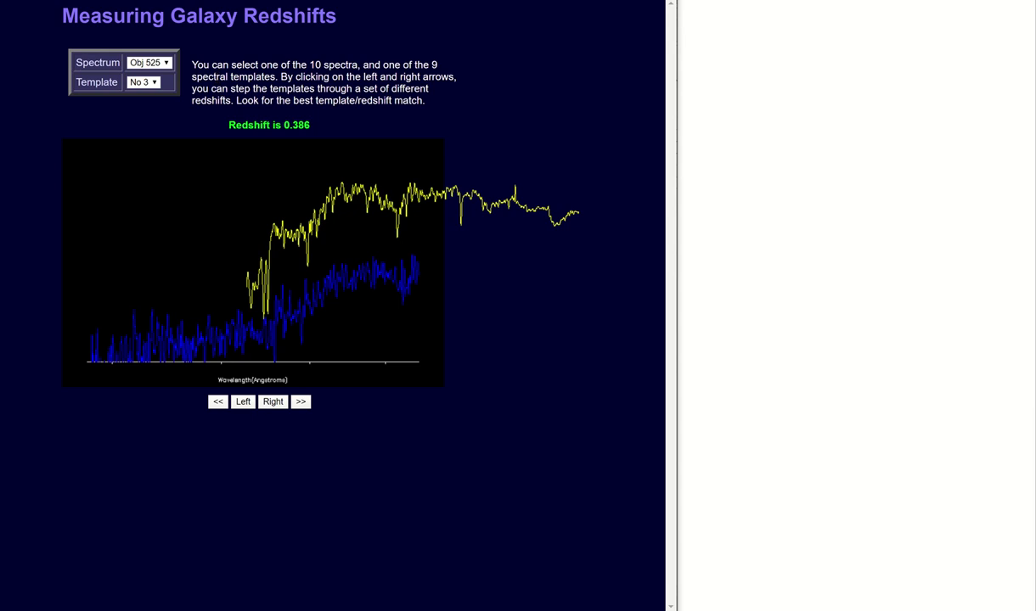
Step: Return to Exercises 15–16, highlight the question comparing with Exercise 13, then switch to the Excel workbook
key("ctrl+w")
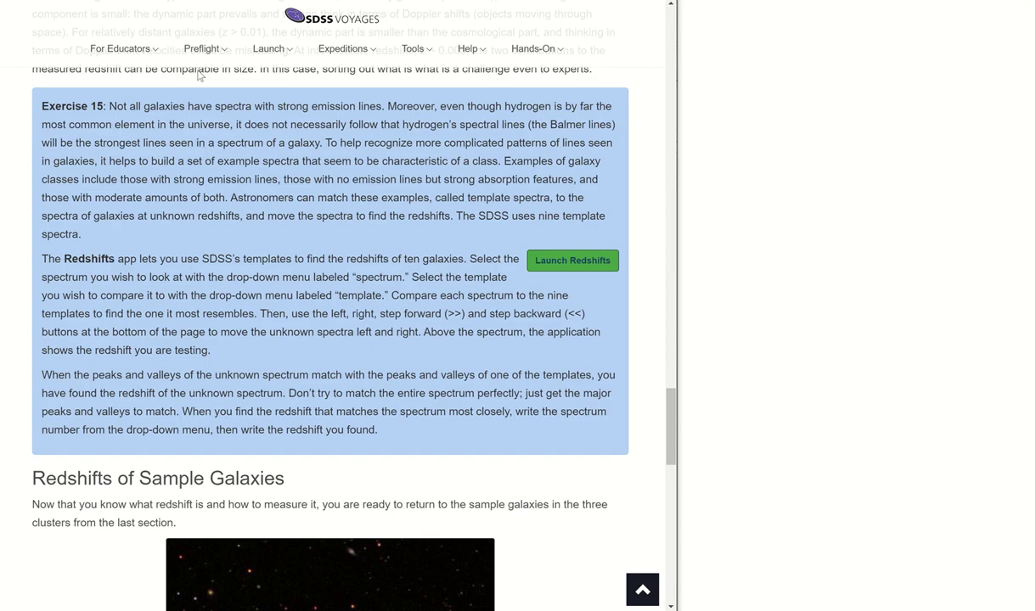
scroll(219, 131, "down", 3)
scroll(116, 382, "down", 5)
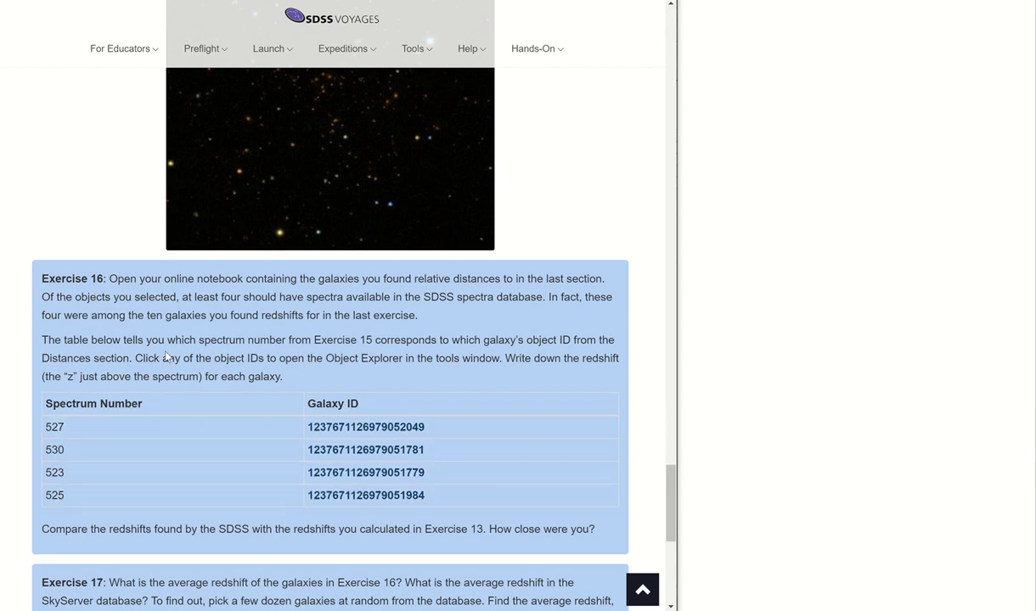
scroll(248, 408, "down", 1)
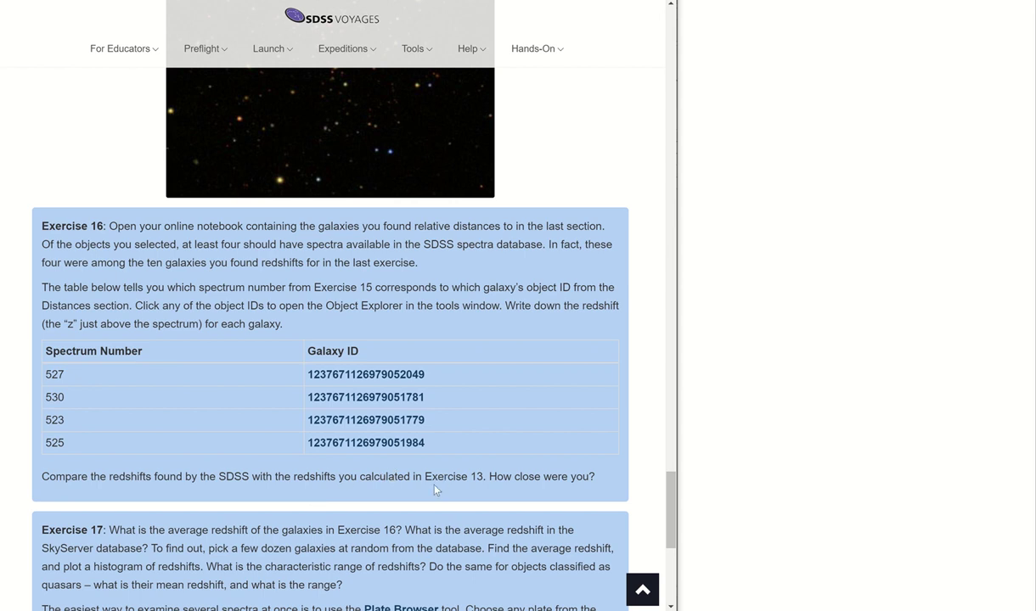
left_click_drag(43, 476, 590, 474)
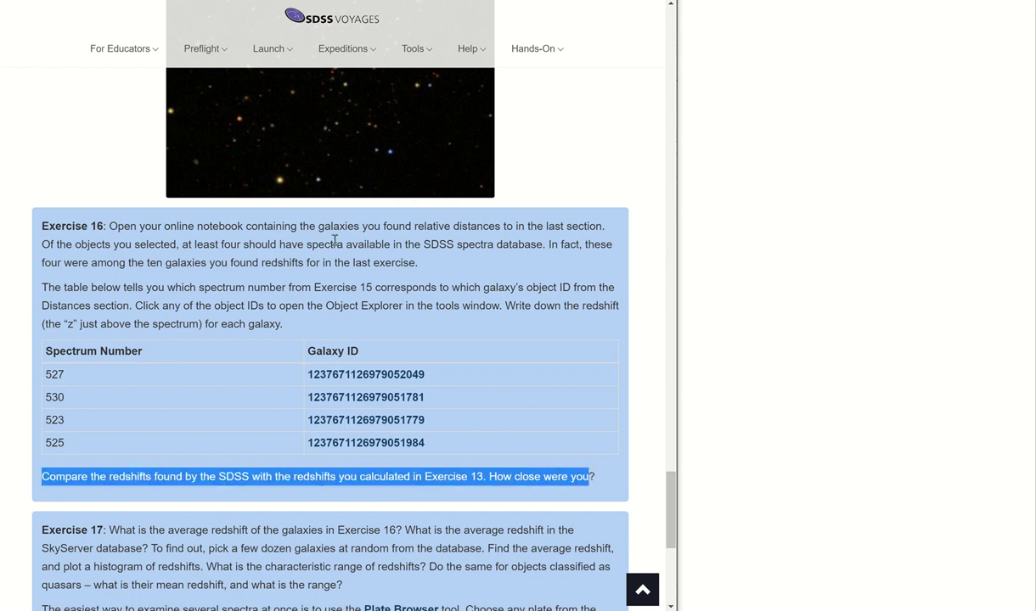
scroll(357, 151, "up", 5)
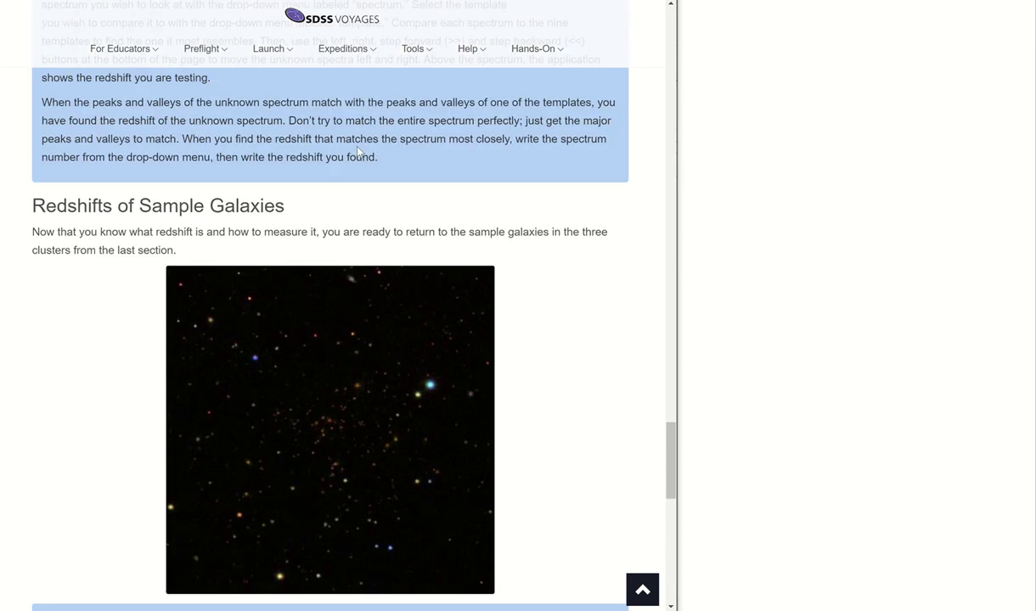
scroll(252, 188, "up", 4)
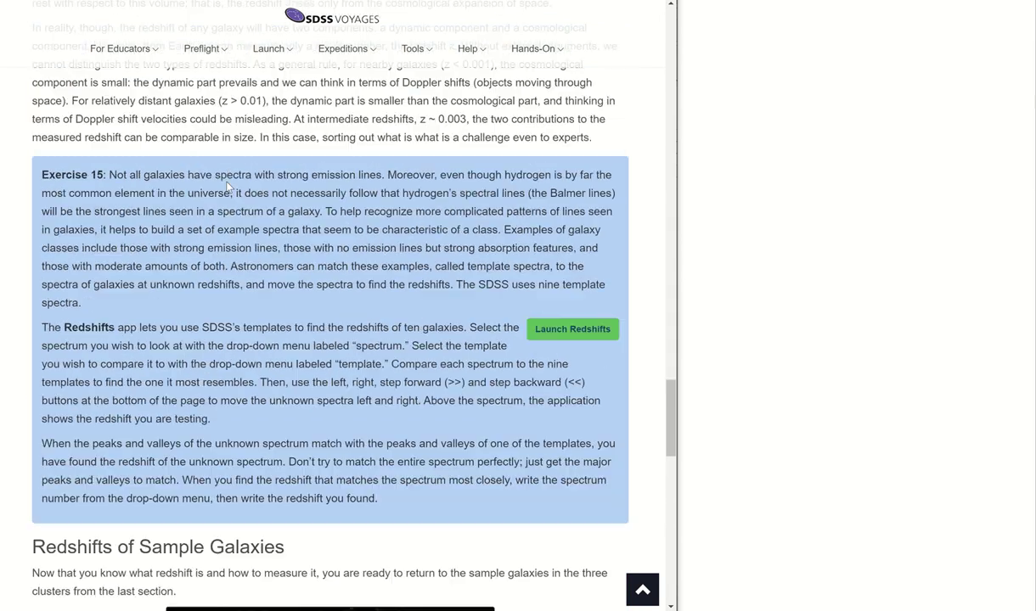
scroll(481, 409, "down", 5)
scroll(479, 417, "down", 3)
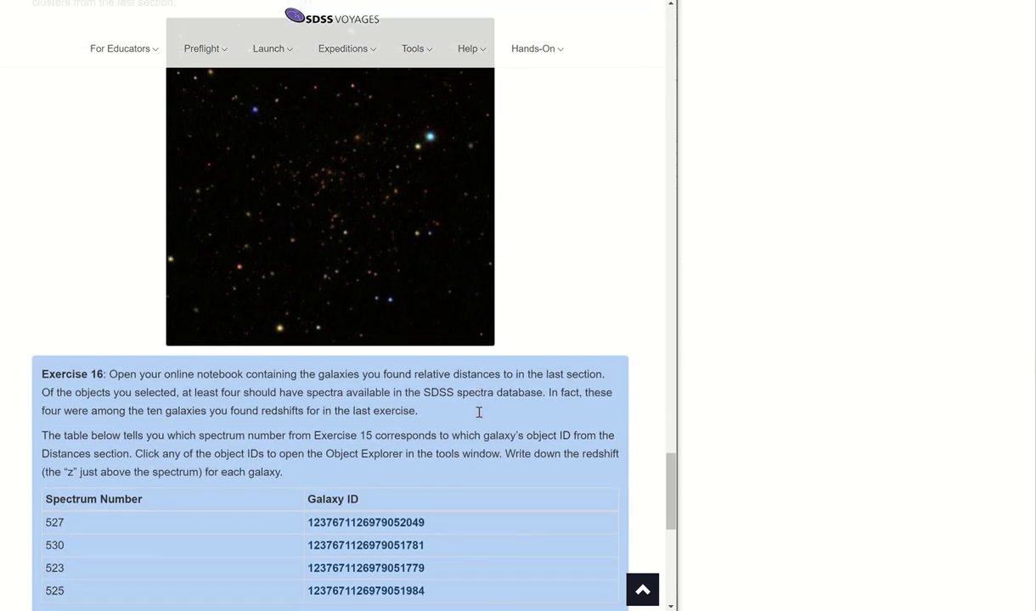
scroll(478, 417, "down", 1)
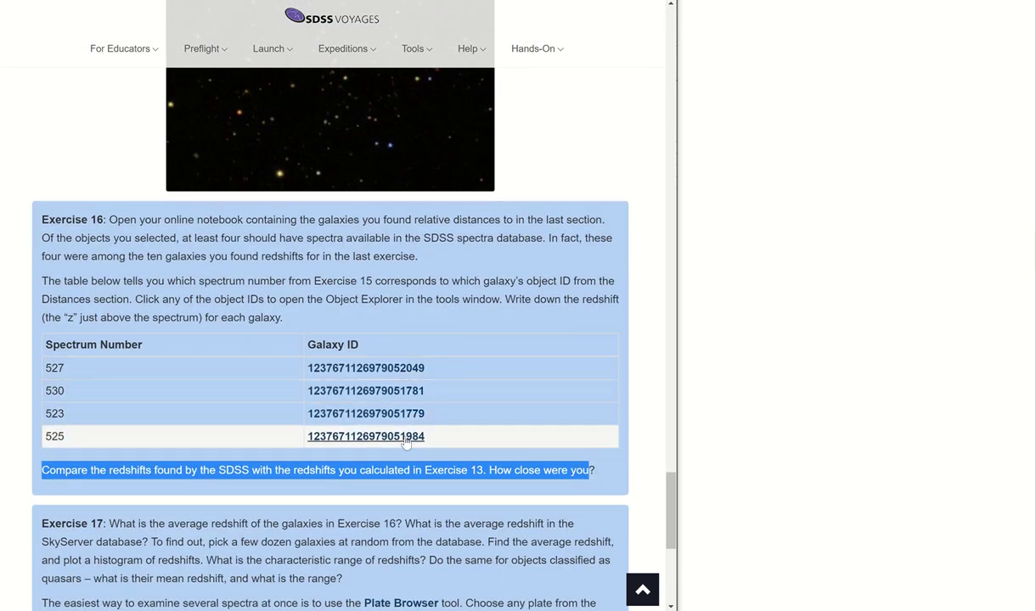
key("alt+Tab")
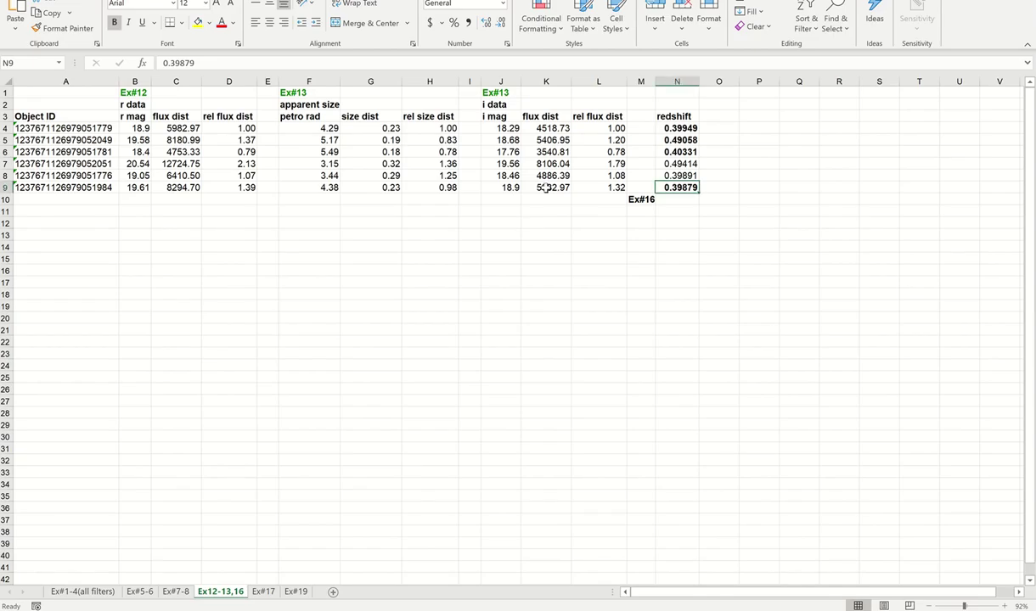
Step: Enter =AVERAGE(N4:N6,N9) in cell N10, giving the Ex#16 average redshift 0.42304
left_click(679, 199)
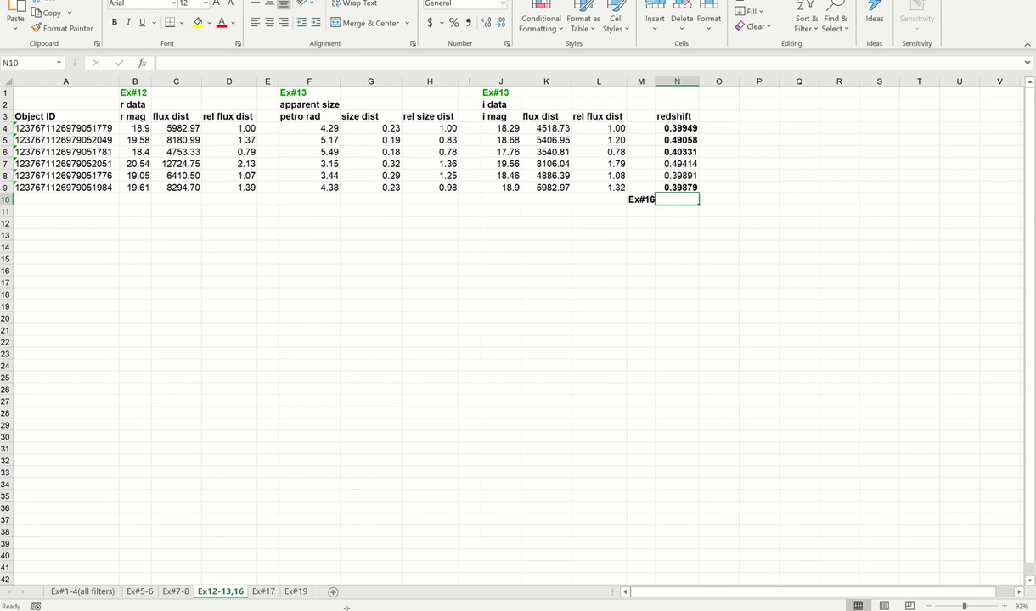
type("=")
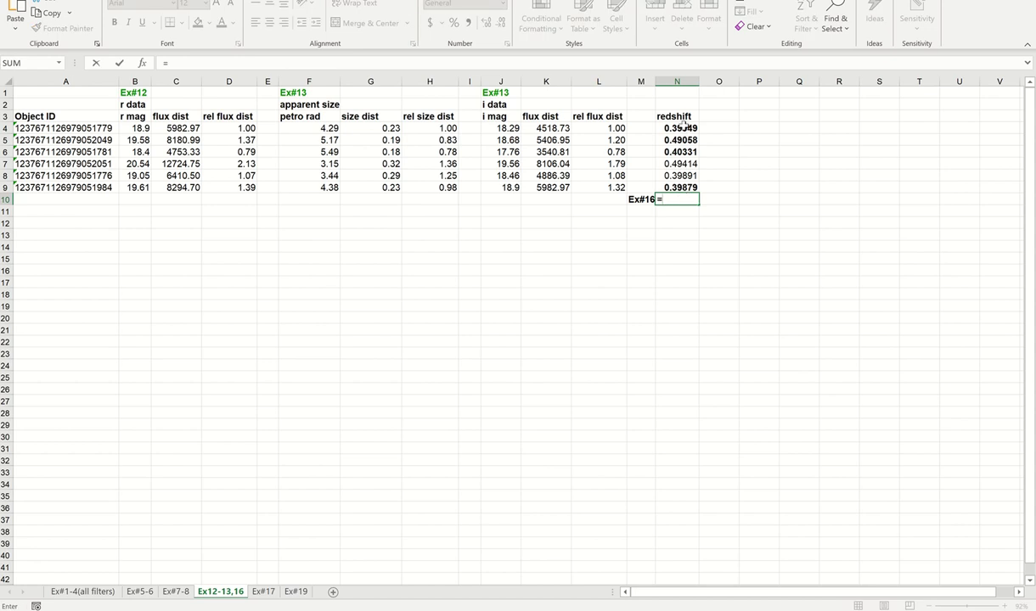
left_click_drag(685, 125, 685, 148)
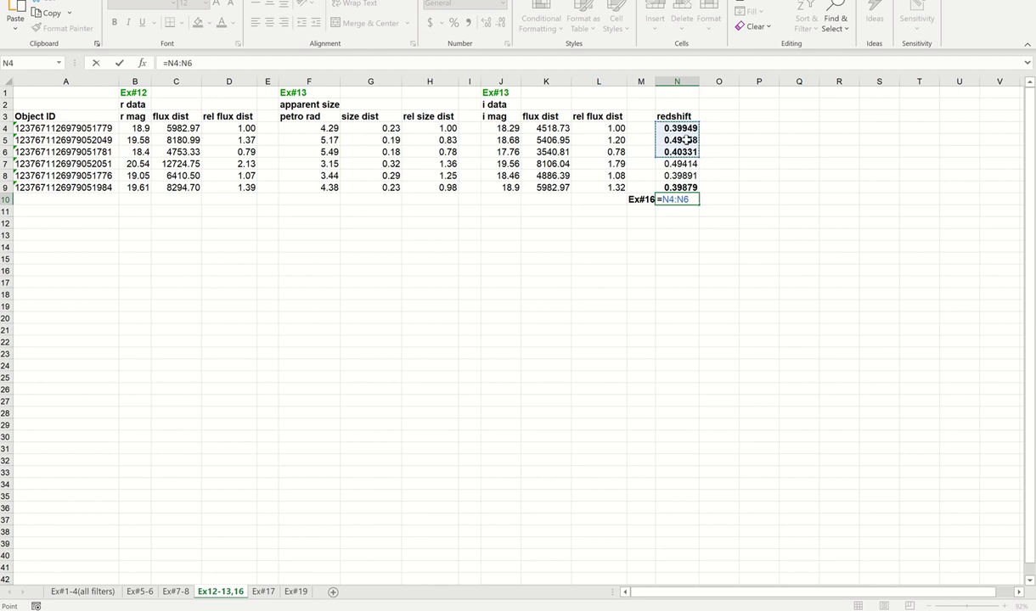
key("BackSpace")
key("BackSpace")
key("BackSpace")
key("BackSpace")
key("BackSpace")
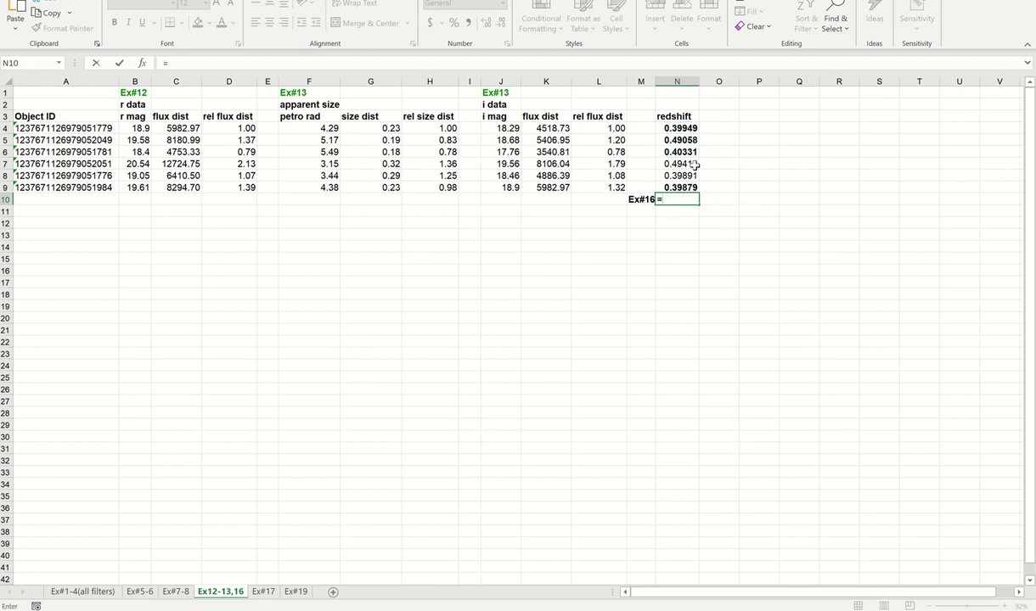
type("average(")
left_click_drag(679, 128, 682, 146)
type(",")
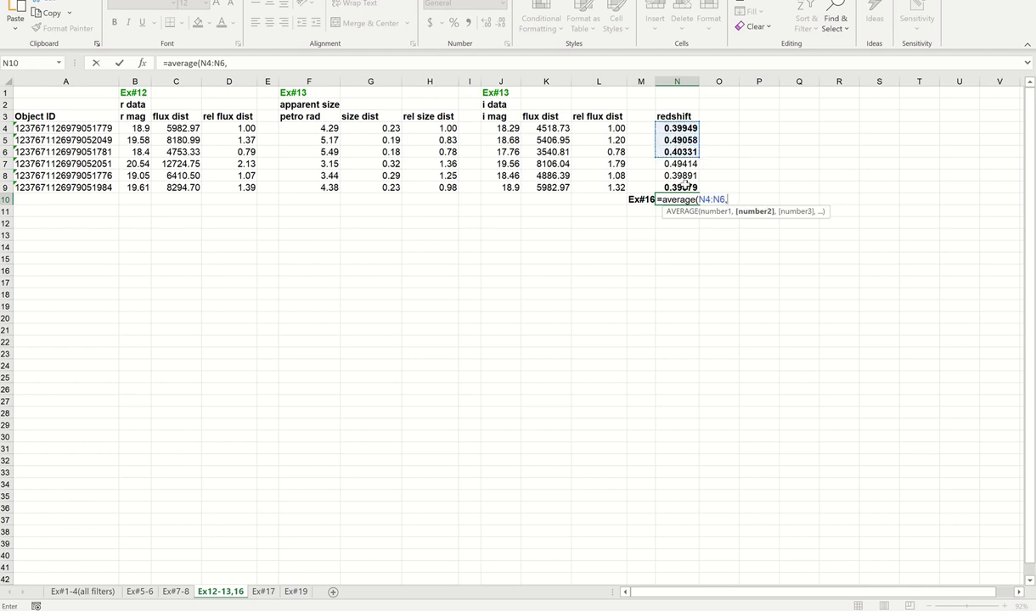
left_click(684, 186)
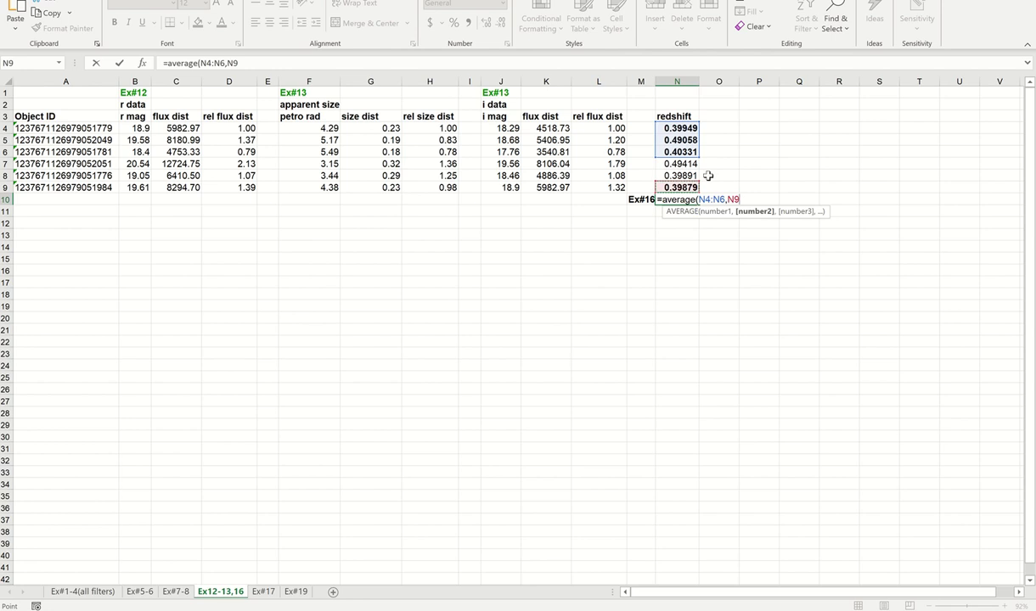
type(")")
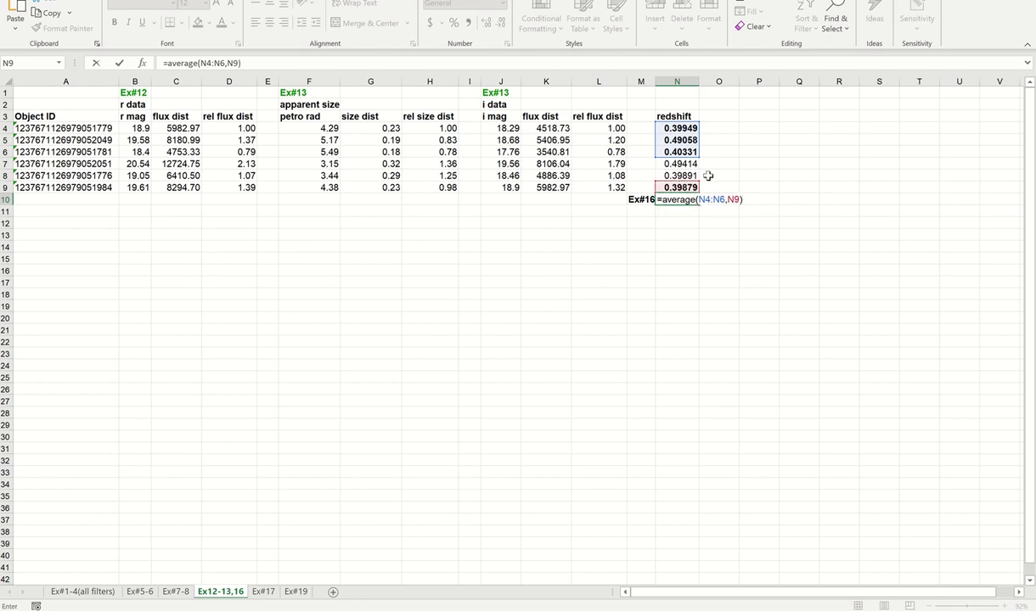
key("Return")
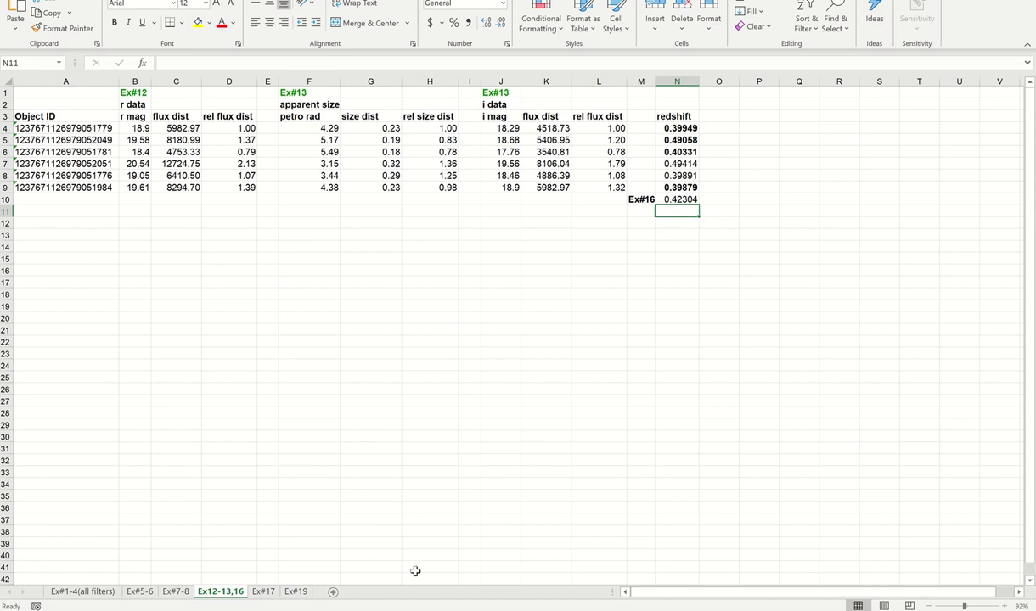
Step: Close the redshift app window and follow Exercise 17's Plate Browser link
mouse_move(168, 607)
left_click(209, 556)
scroll(369, 432, "down", 2)
scroll(370, 433, "down", 1)
left_click(358, 360)
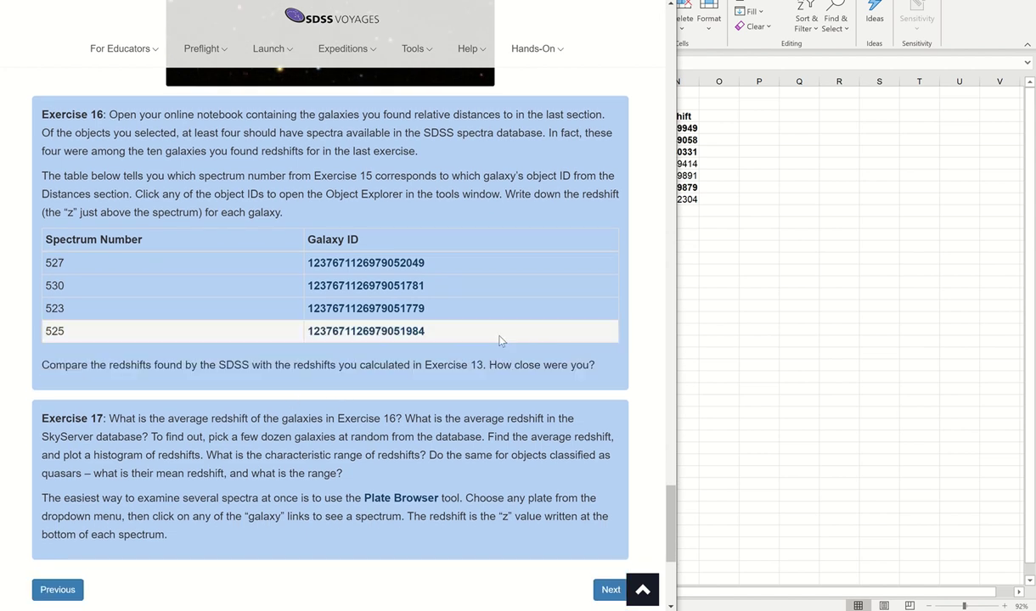
key("alt+Tab")
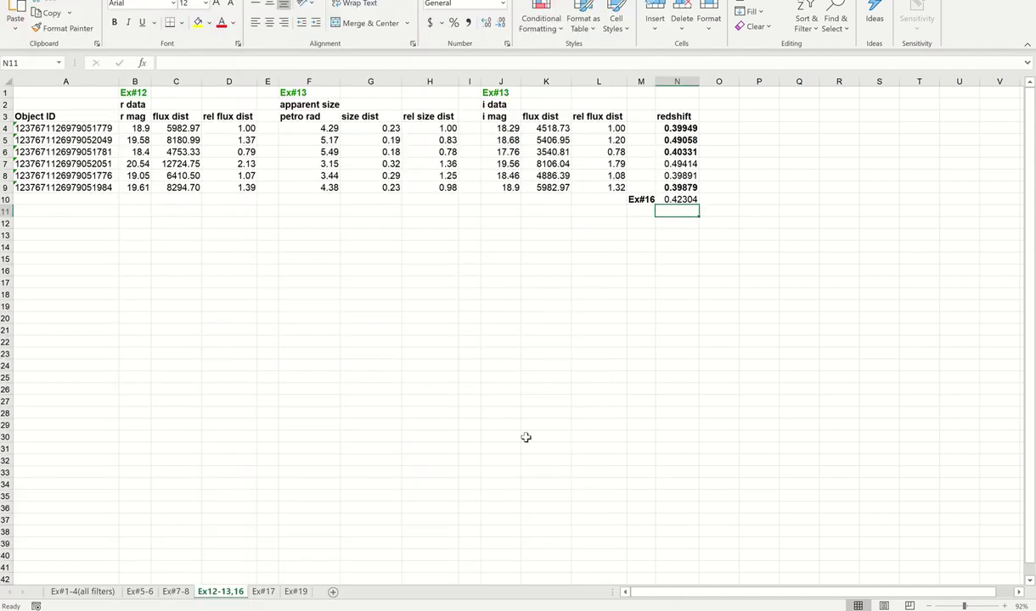
mouse_move(174, 607)
left_click(227, 546)
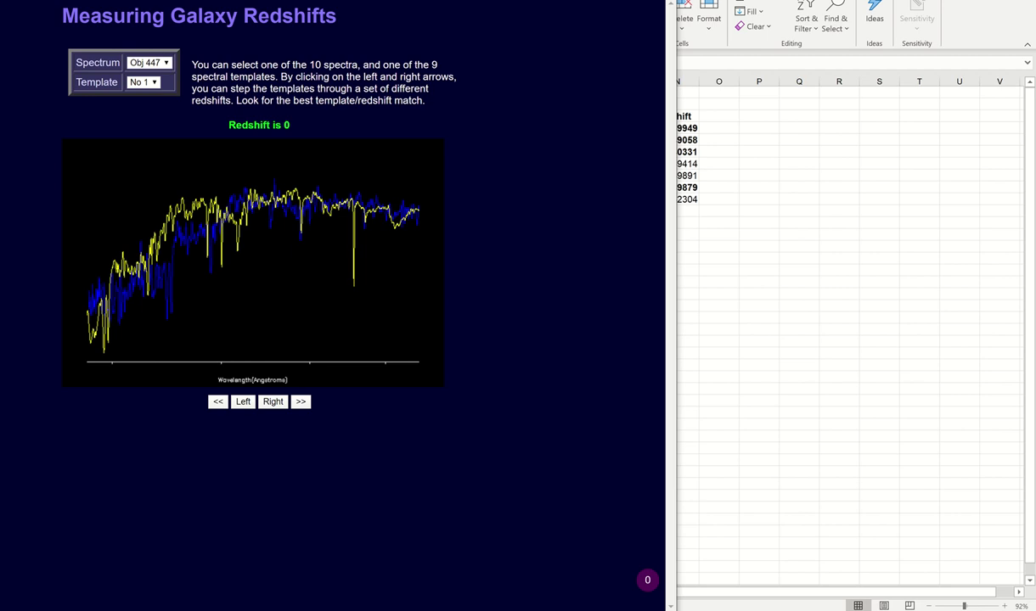
key("ctrl+w")
scroll(267, 204, "down", 10)
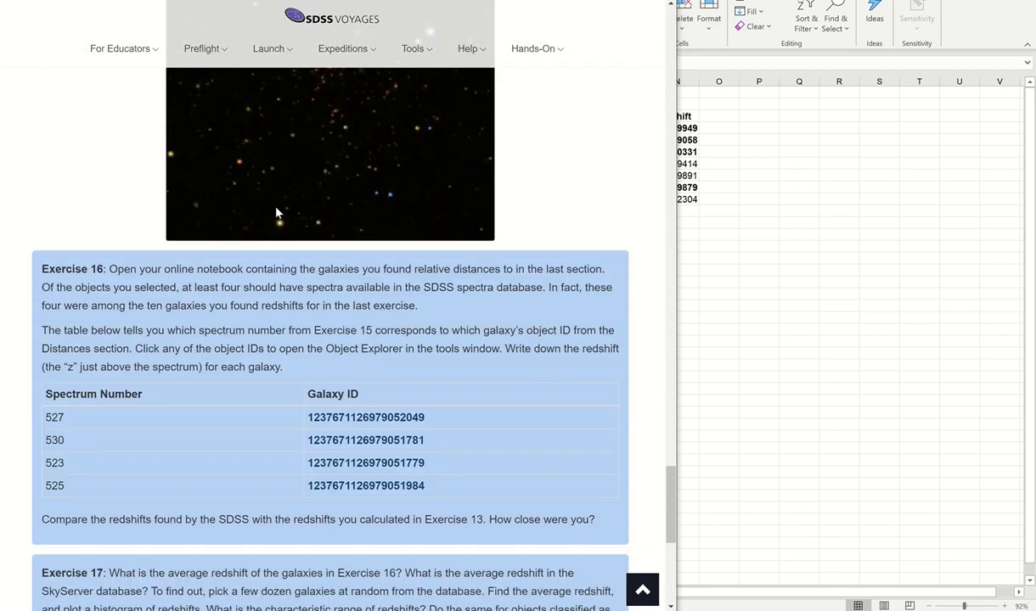
scroll(276, 212, "down", 4)
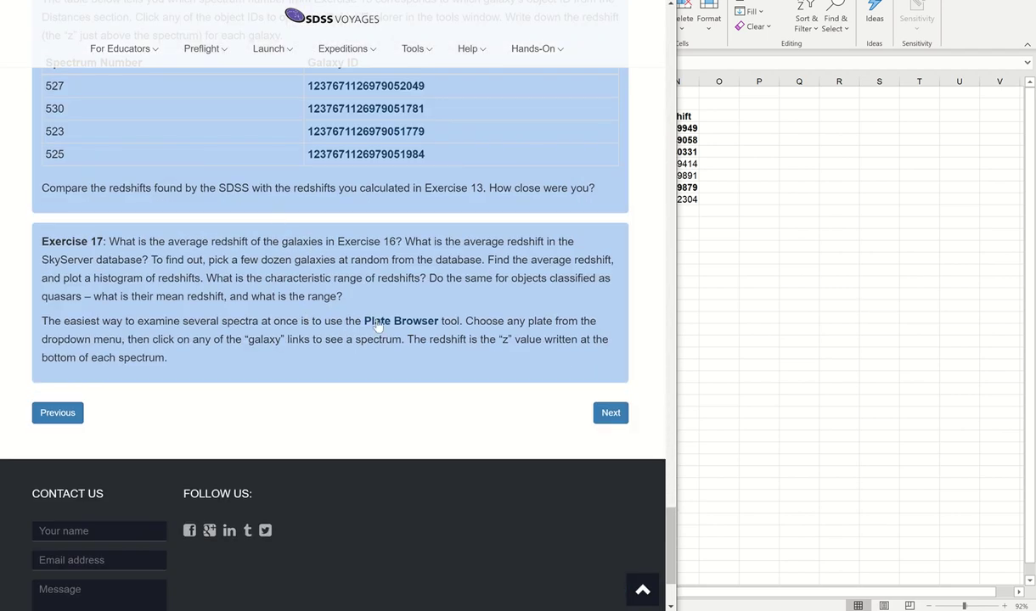
left_click(378, 322)
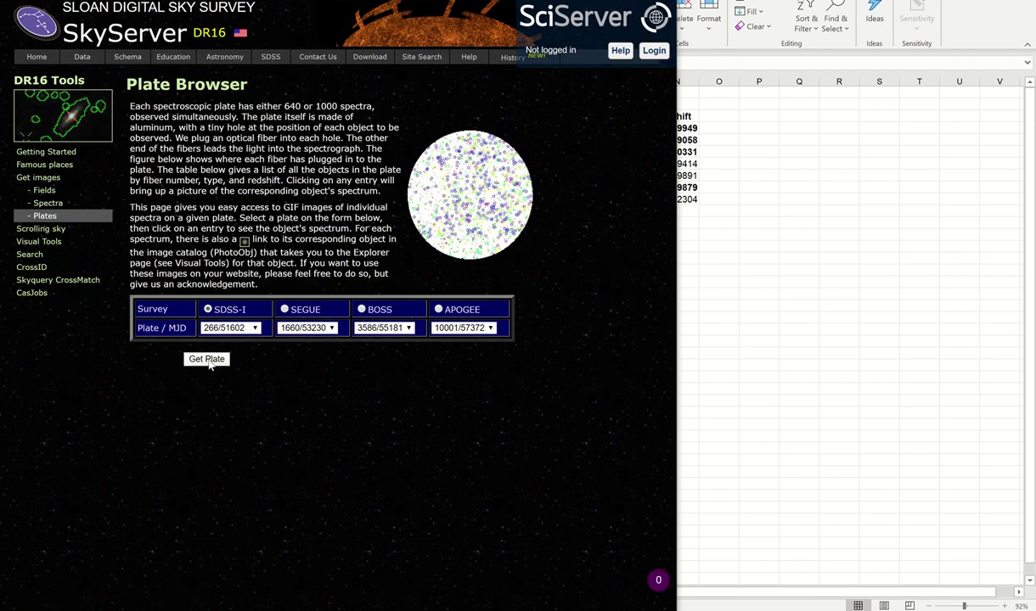
Step: Load Plate 266's object list and scroll through its galaxies, stars and QSOs with z values
left_click(208, 360)
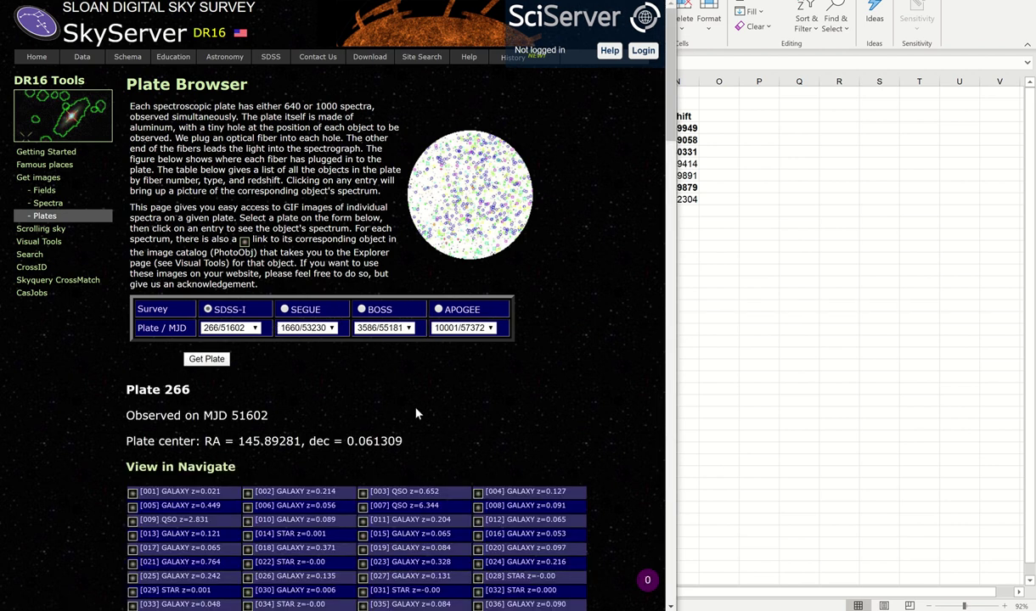
scroll(416, 413, "down", 7)
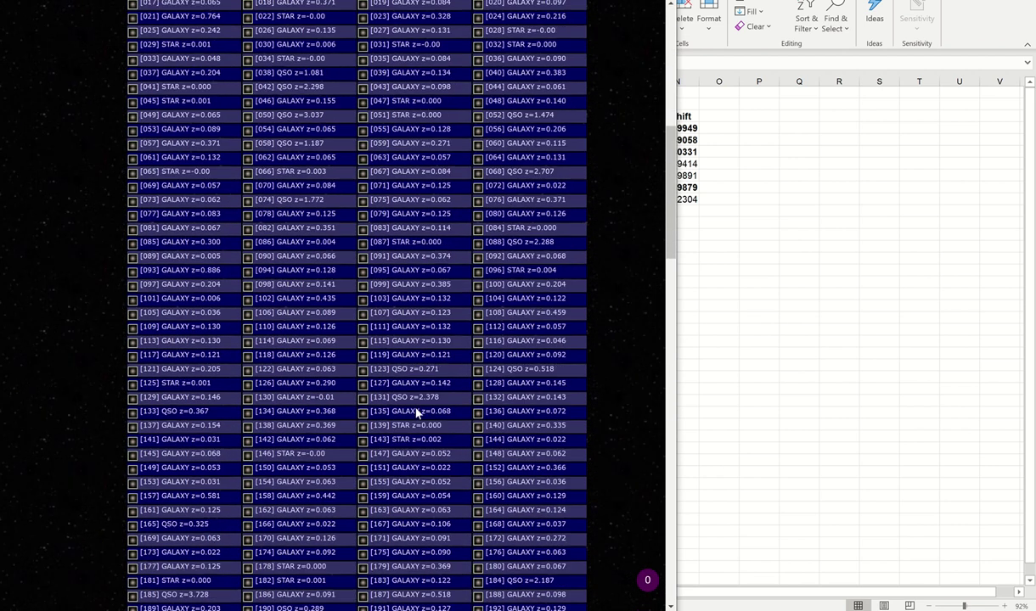
scroll(416, 414, "down", 15)
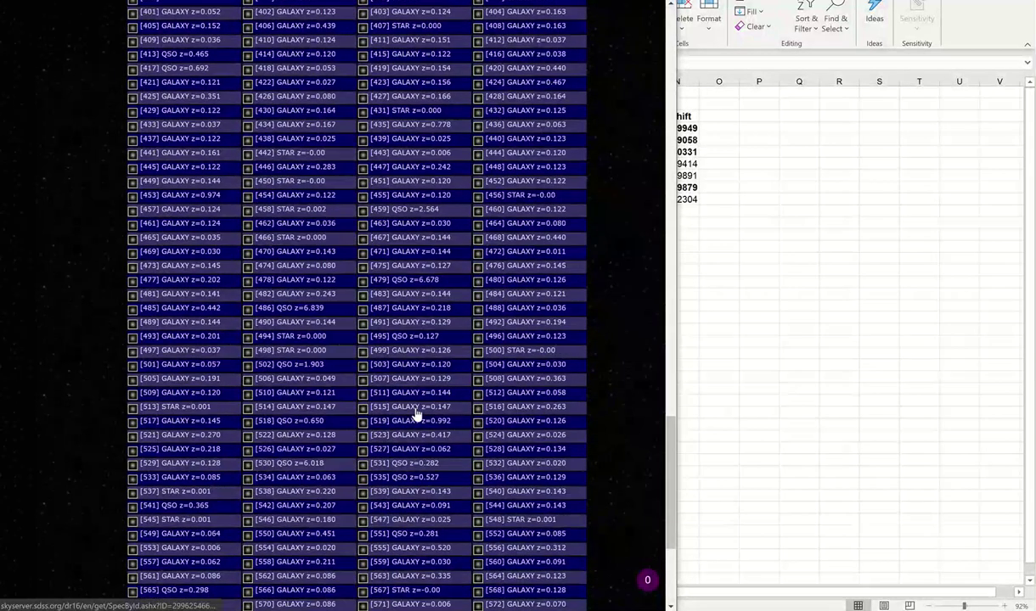
scroll(416, 413, "down", 3)
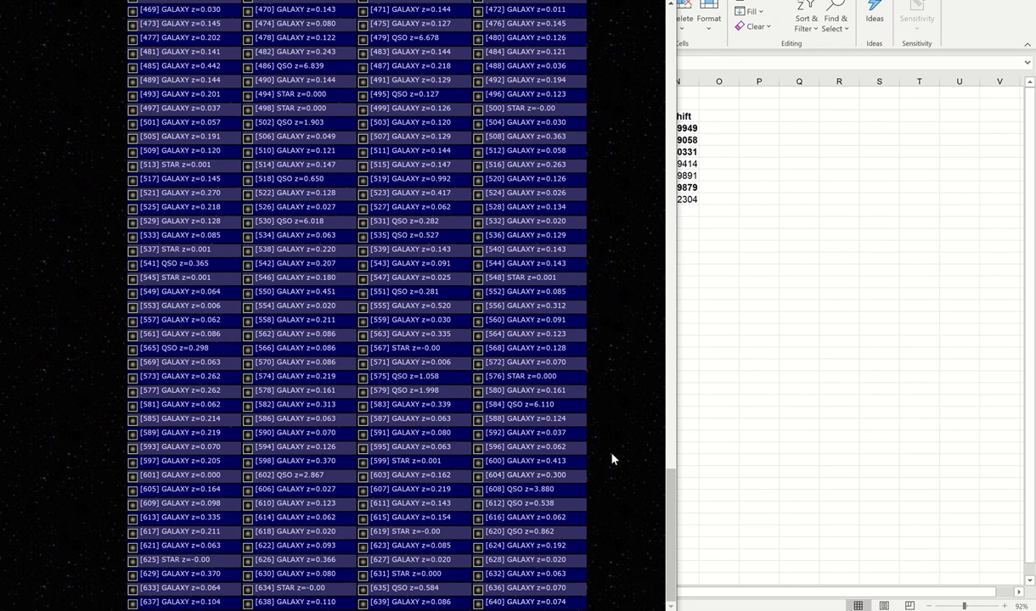
scroll(612, 459, "up", 15)
scroll(613, 460, "up", 1)
scroll(613, 459, "up", 10)
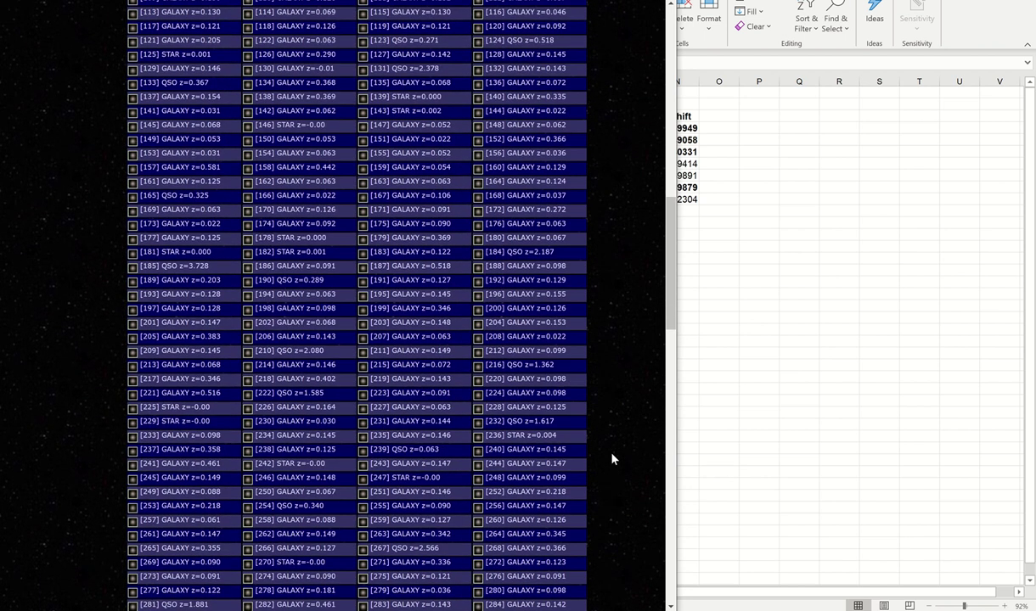
scroll(613, 460, "down", 4)
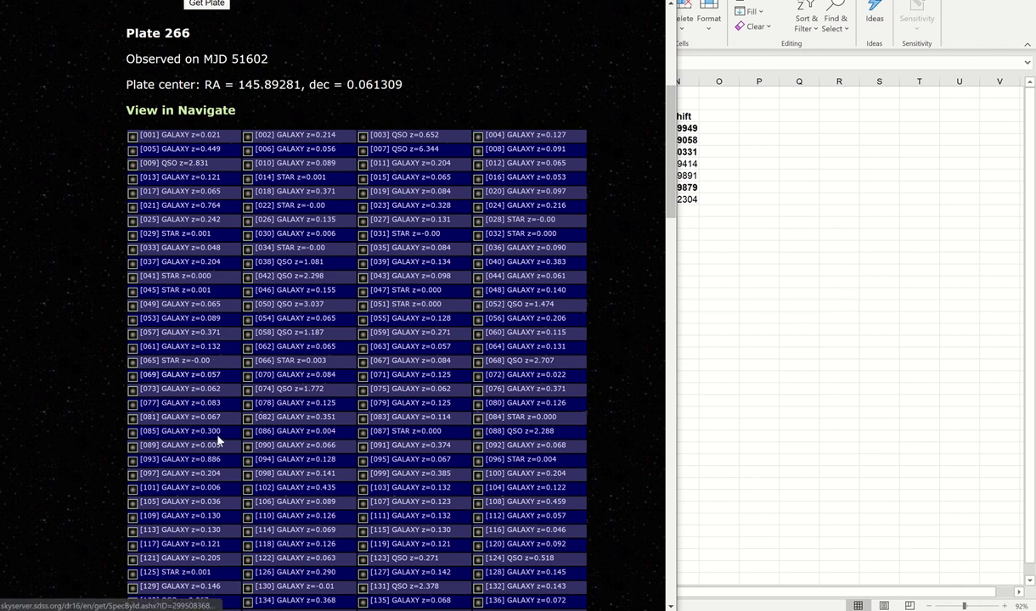
scroll(214, 471, "down", 3)
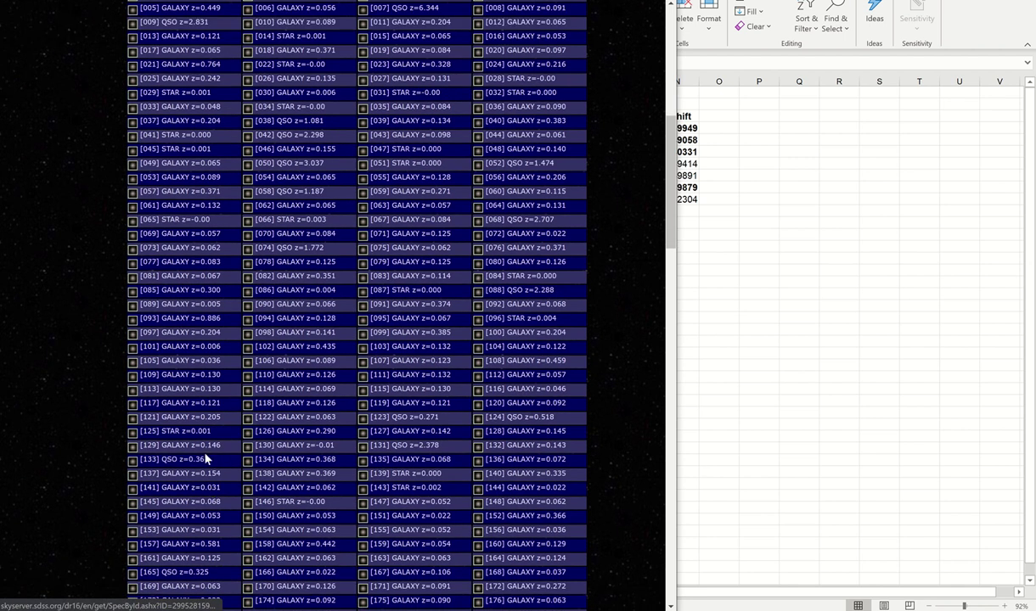
scroll(208, 469, "down", 3)
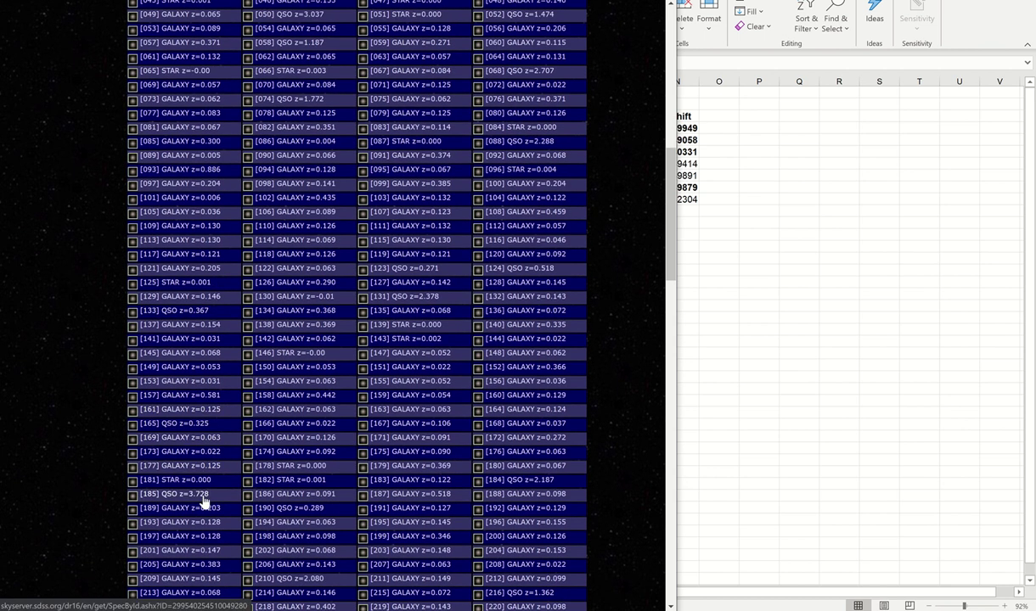
scroll(204, 492, "down", 7)
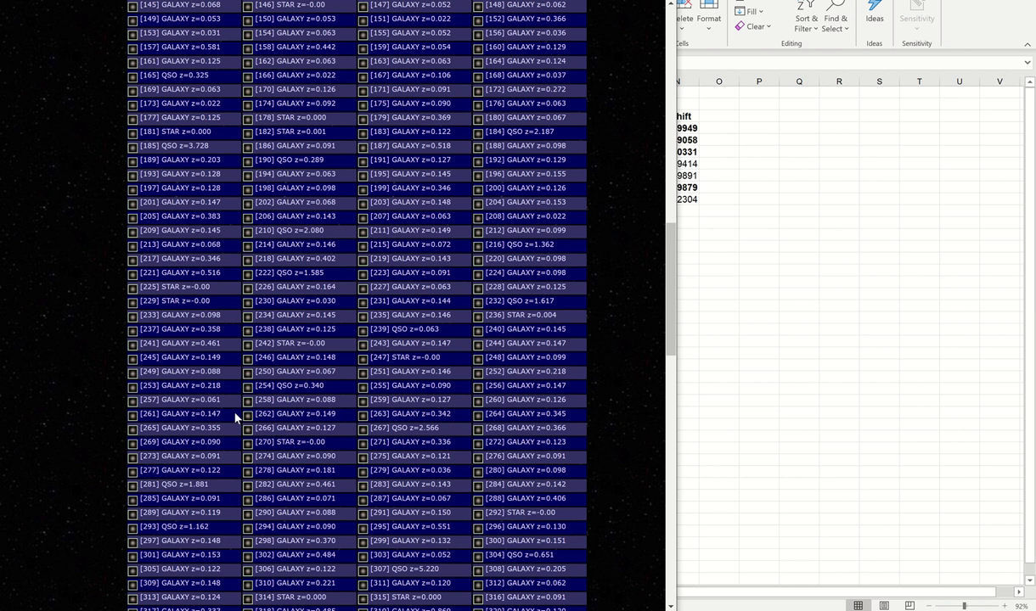
Step: Open the Ex#17 sheet and inspect the galaxy redshift in A3 and QSO redshifts C3:C15
left_click(721, 443)
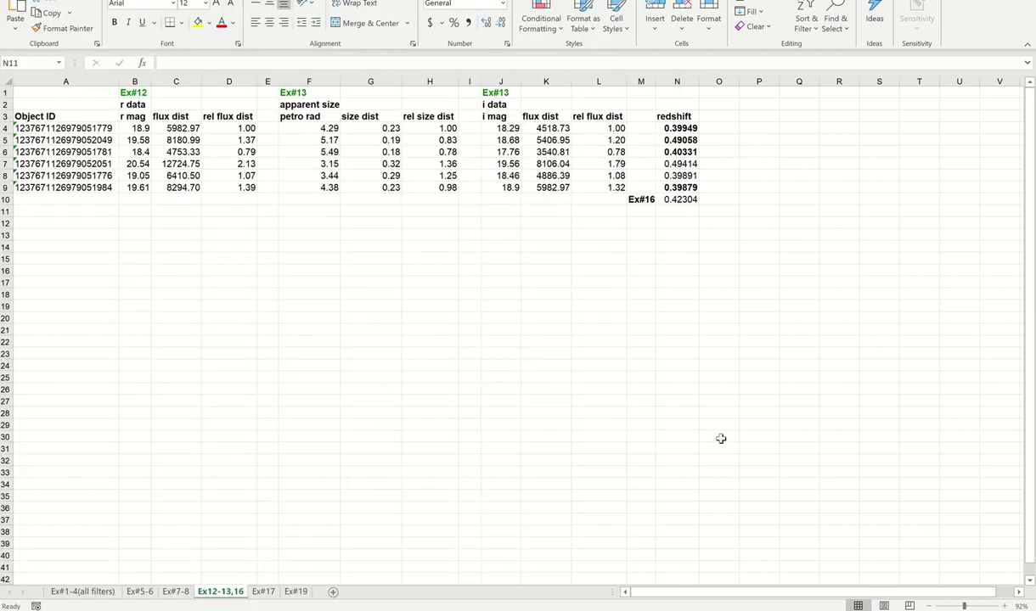
left_click(264, 592)
left_click(158, 344)
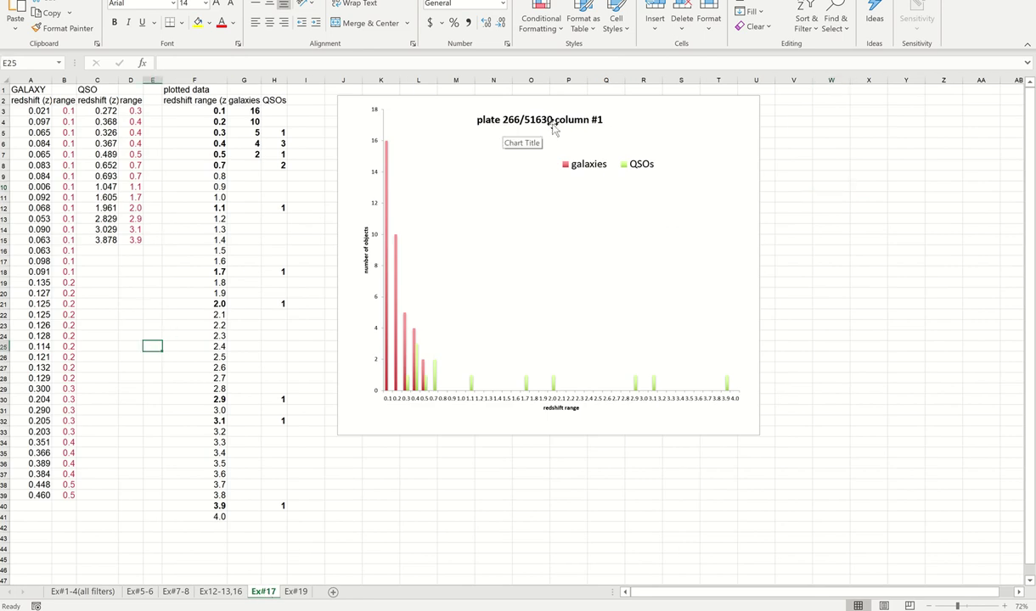
left_click(38, 112)
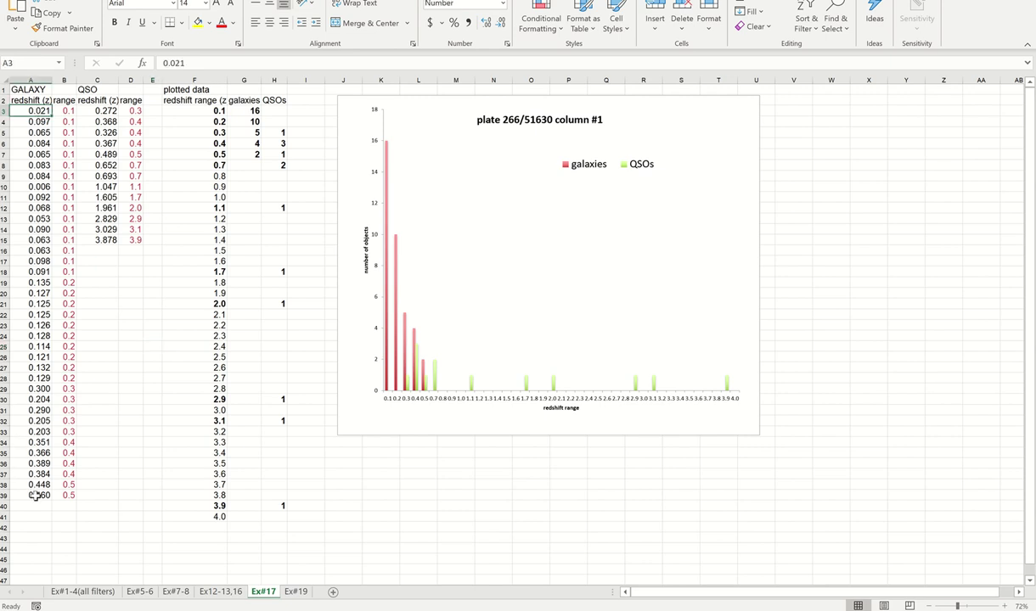
left_click(103, 109)
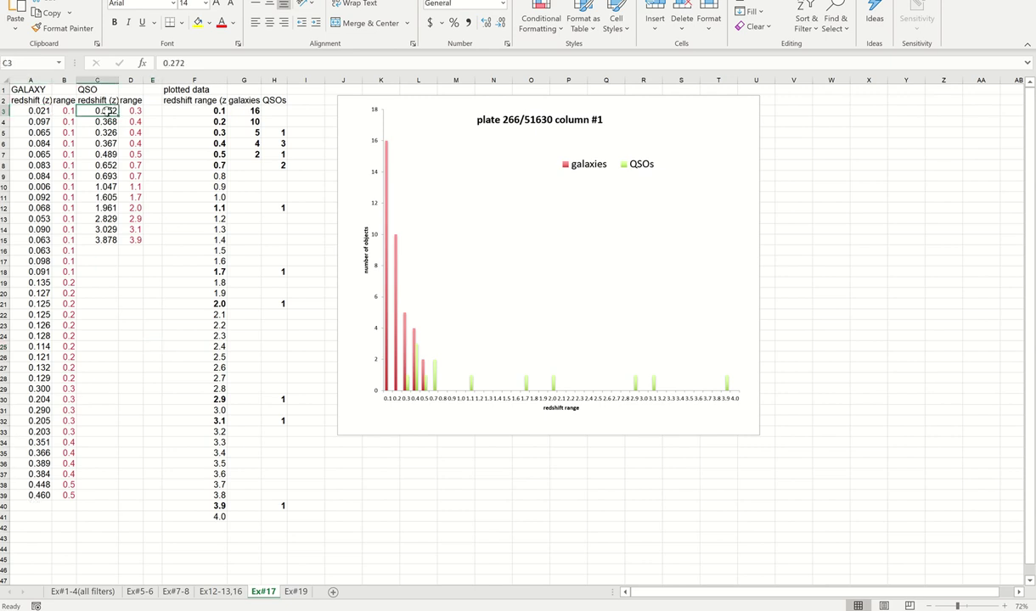
left_click_drag(104, 168, 106, 239)
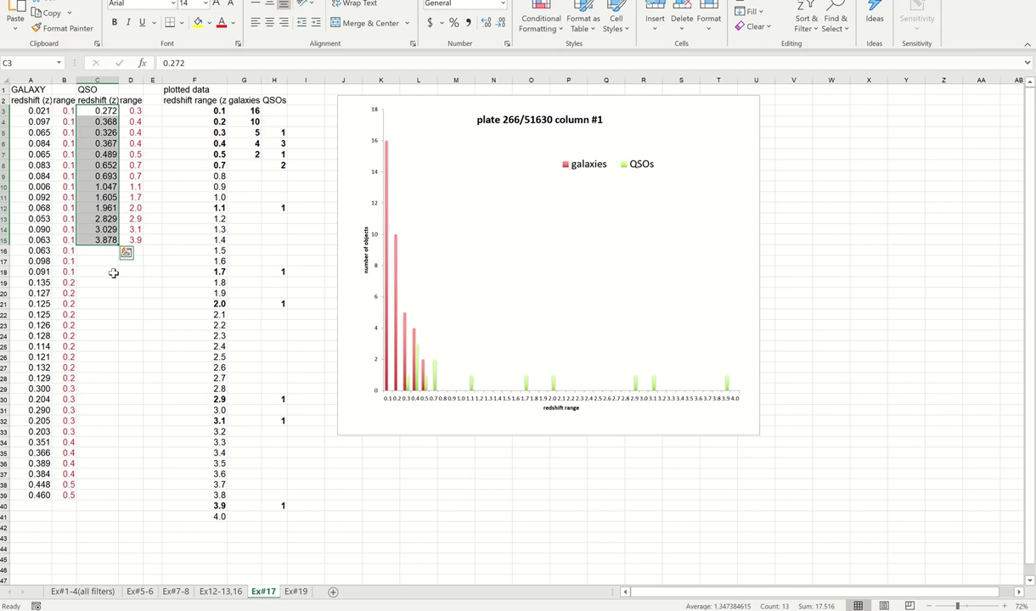
left_click(113, 272)
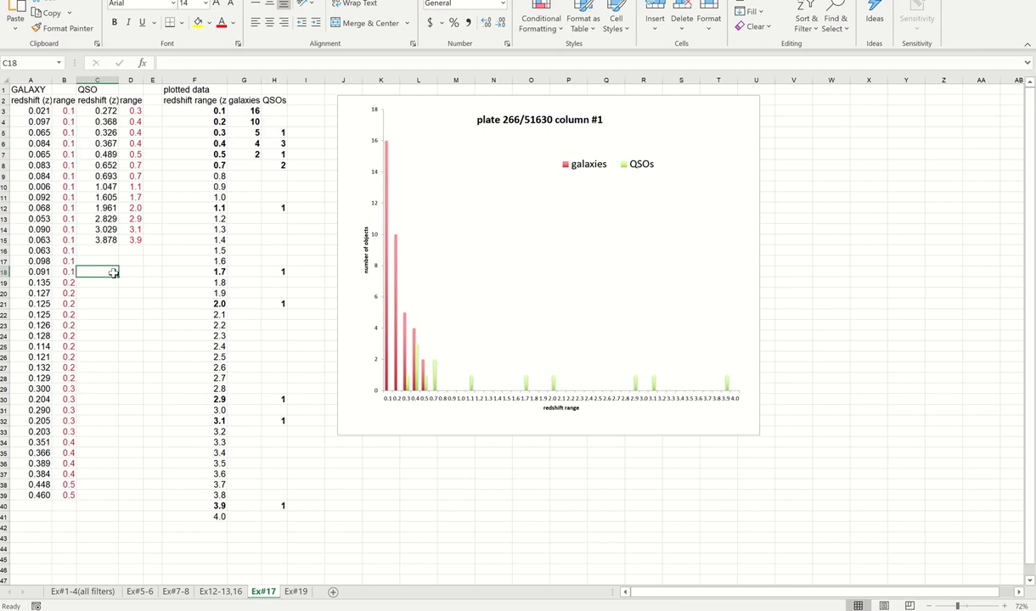
Step: Review the ROUNDUP range formulas in B3, B19, B39 and D3 against galaxy redshifts A3, A4, A19
left_click(69, 111)
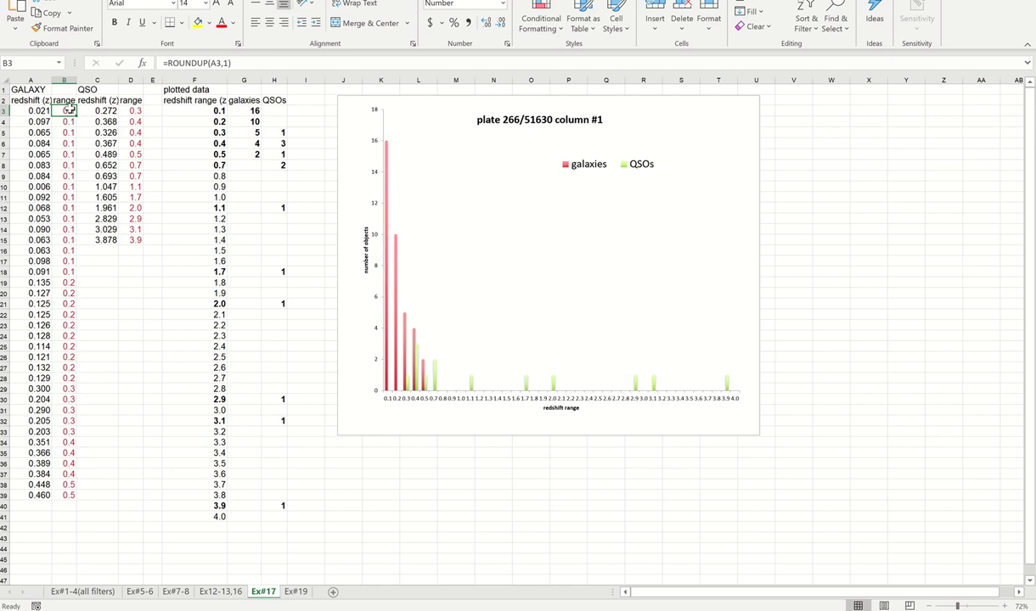
left_click(34, 111)
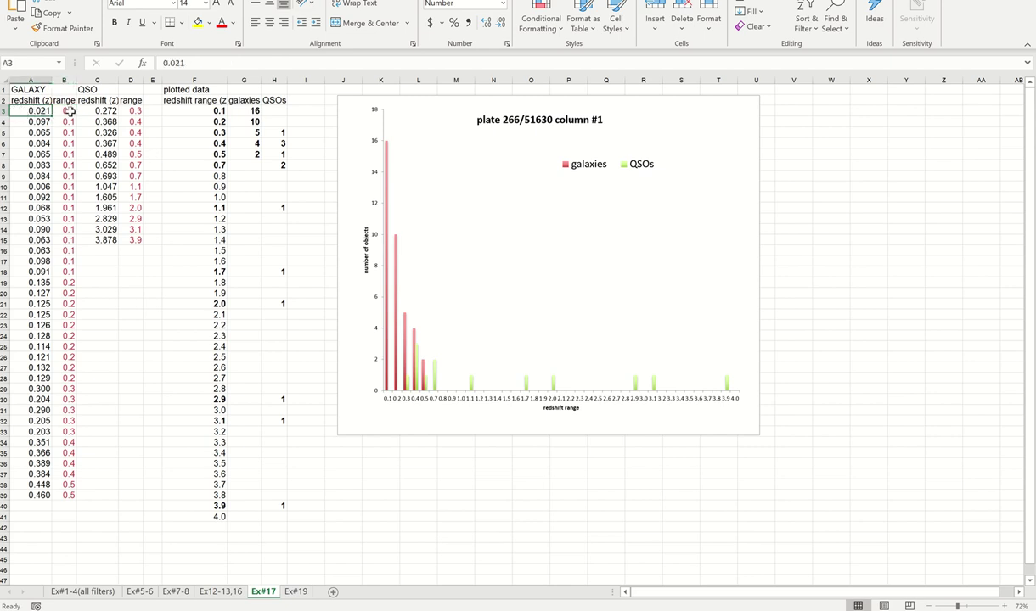
left_click(42, 120)
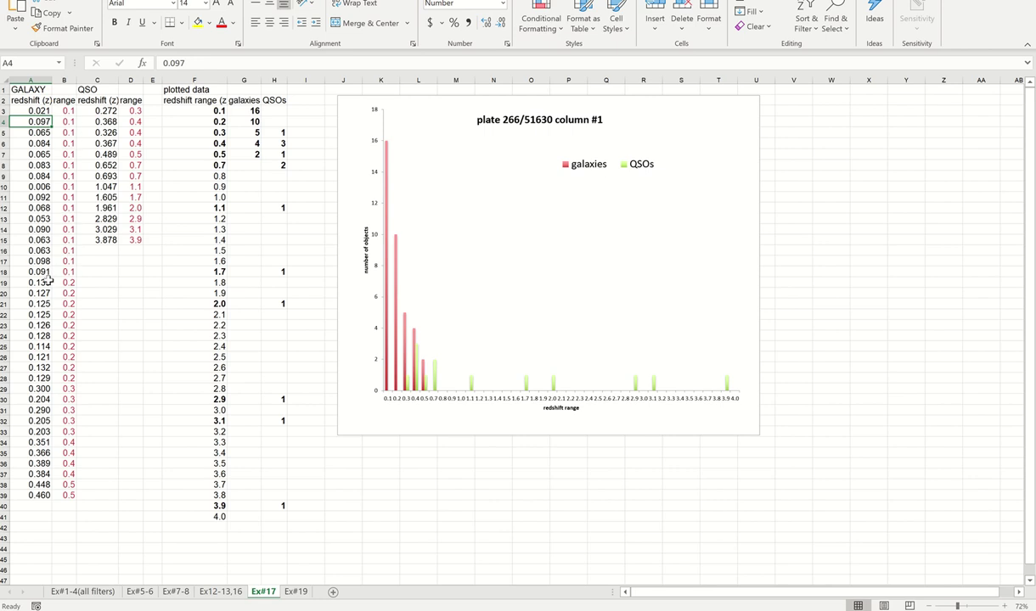
left_click(44, 281)
left_click(67, 280)
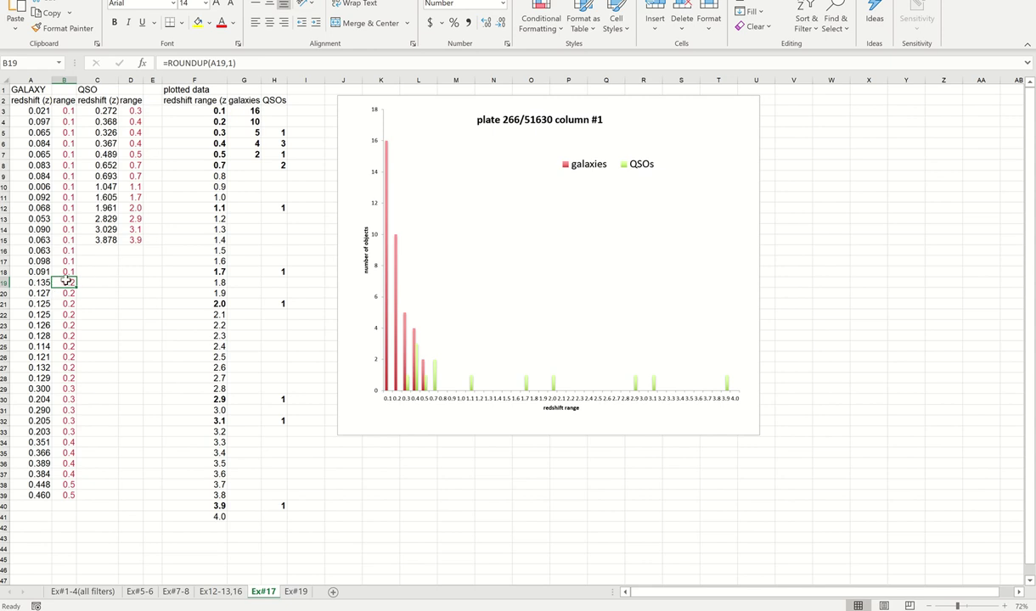
left_click(69, 496)
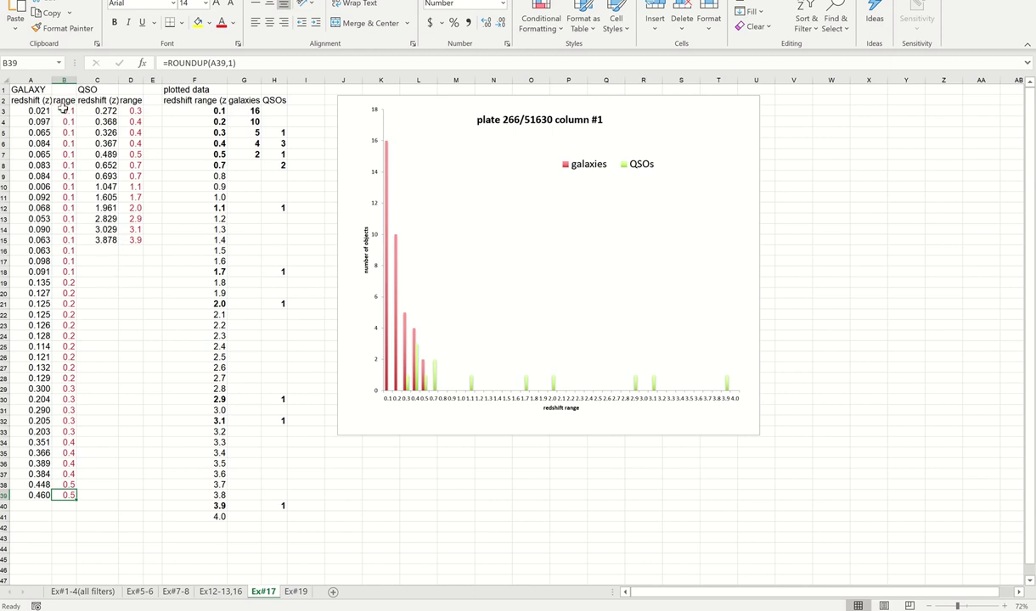
left_click(135, 111)
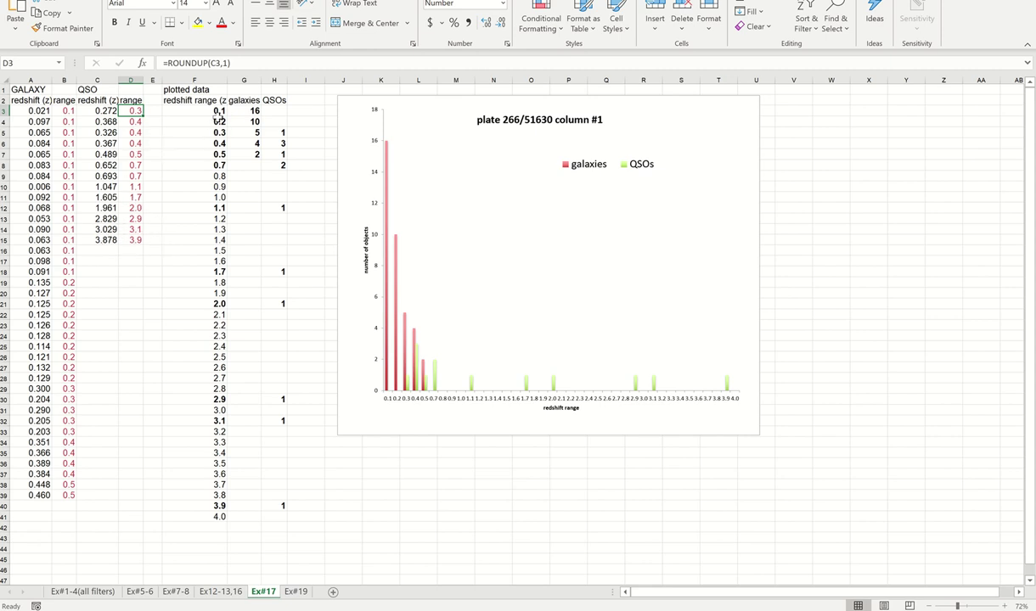
left_click_drag(219, 111, 219, 516)
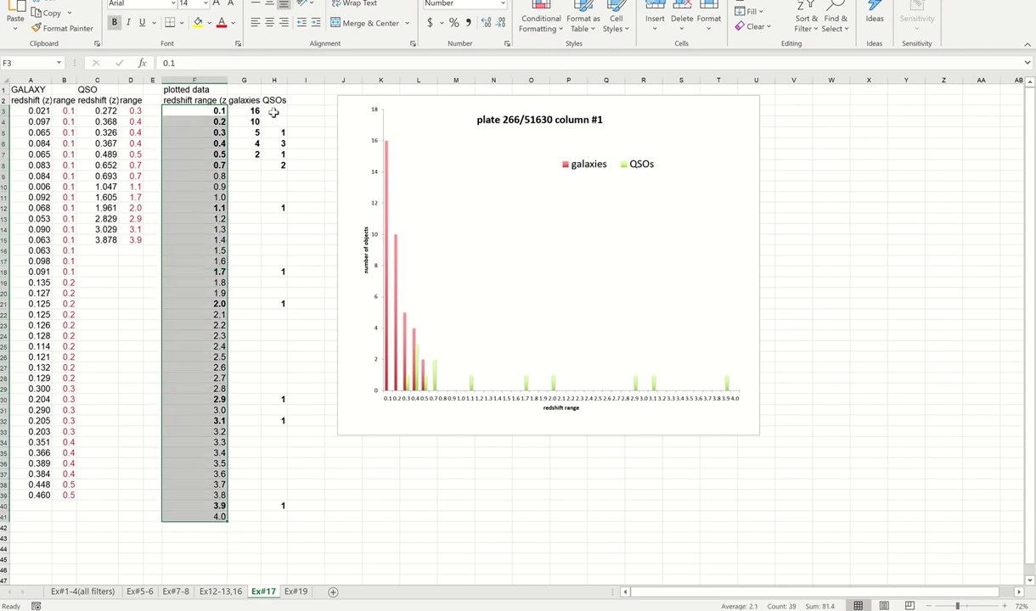
left_click(220, 111)
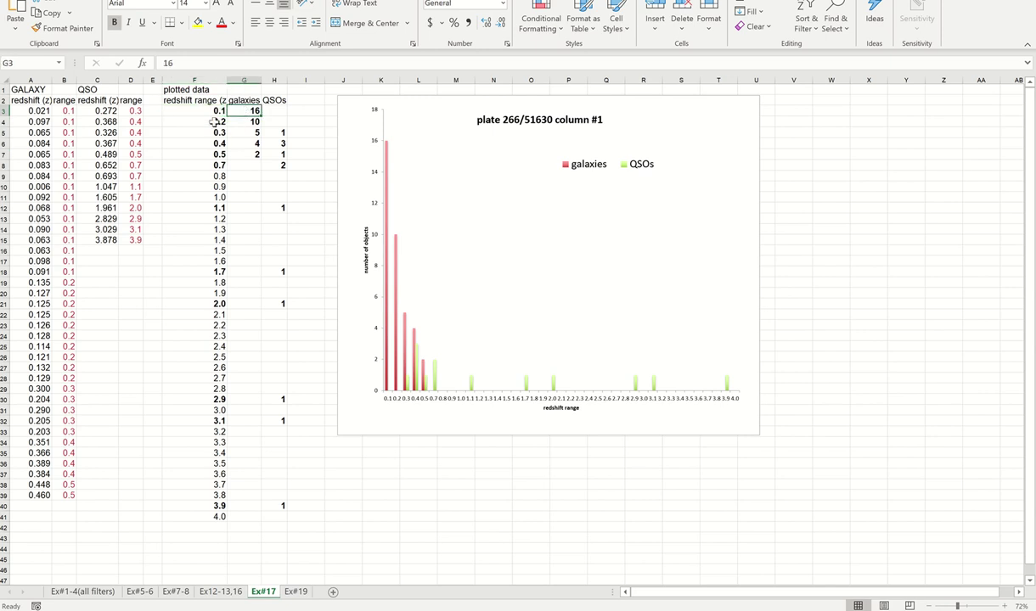
left_click(218, 121)
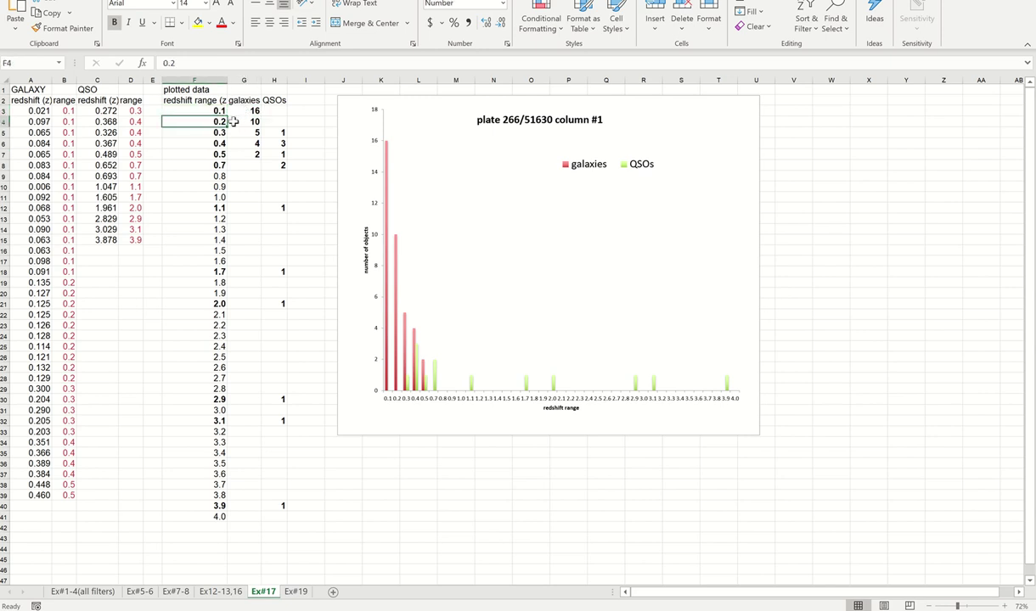
left_click(239, 121)
left_click(206, 122)
left_click(241, 123)
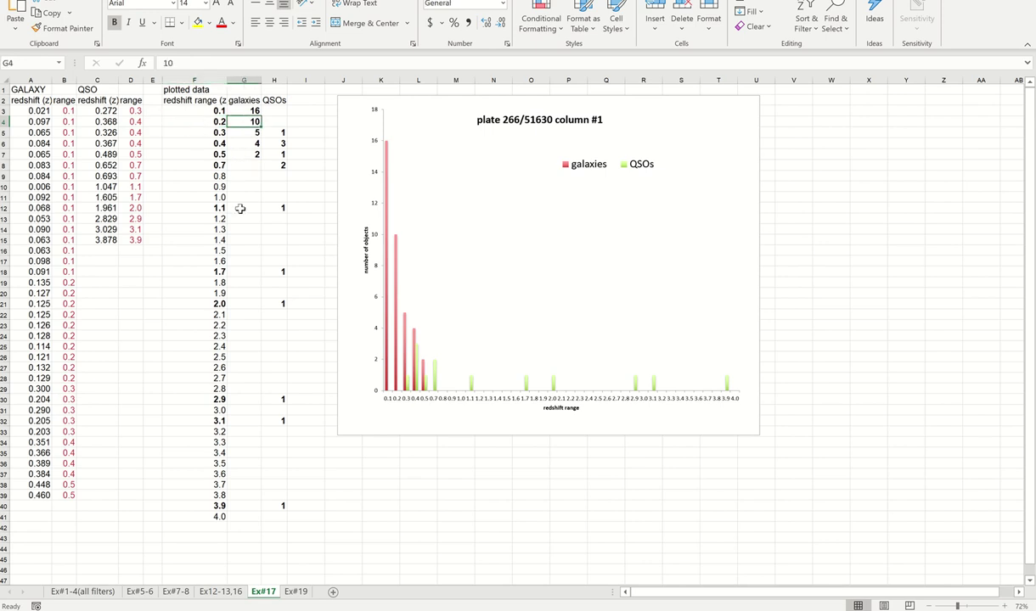
left_click(284, 134)
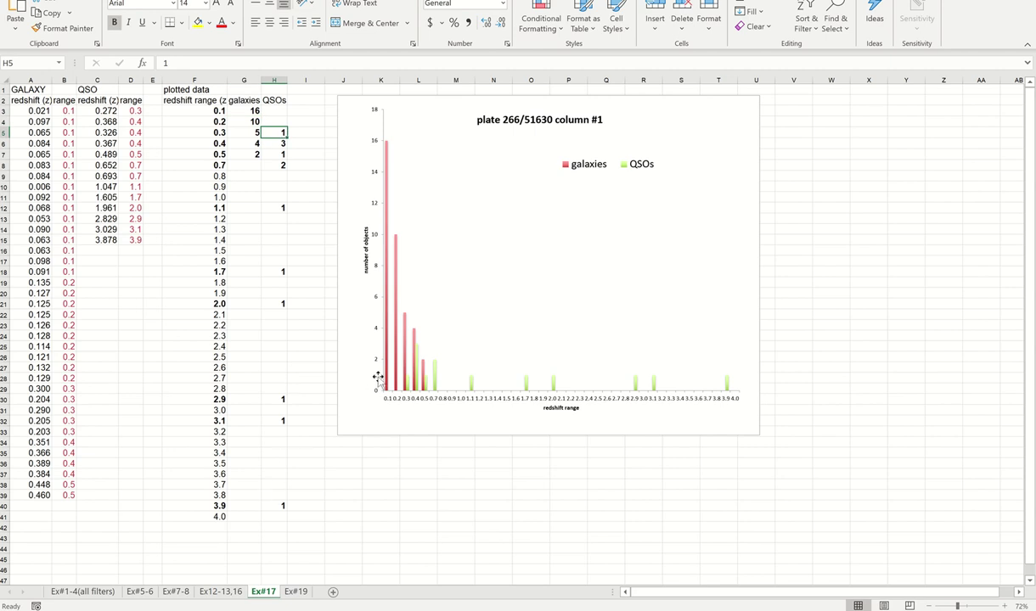
left_click(354, 365)
left_click(467, 462)
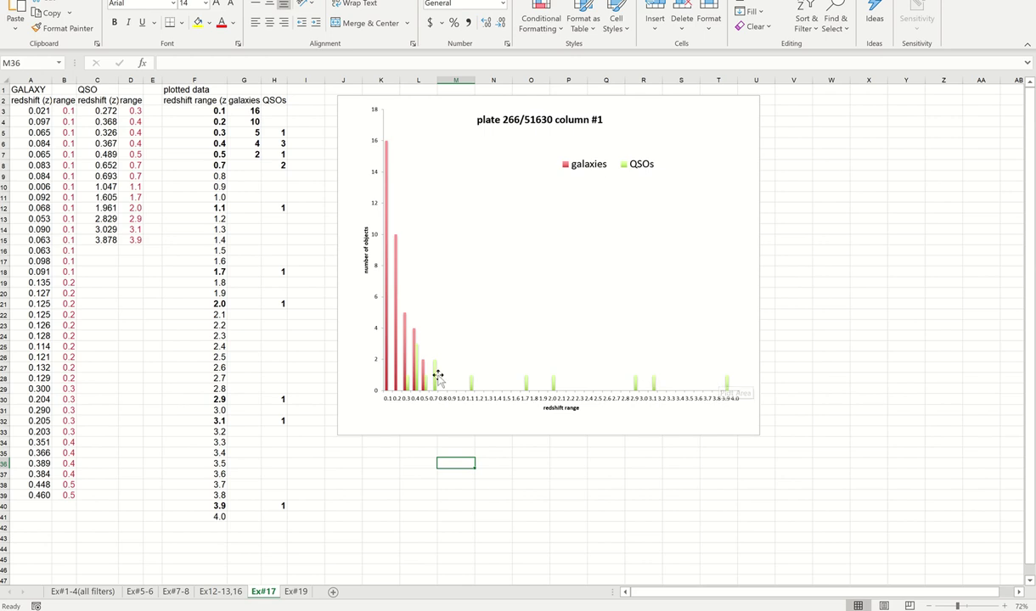
Step: Bring the browser with the SDSS Voyages Redshifts page forward and scroll to its introduction
mouse_move(428, 390)
mouse_move(729, 391)
mouse_move(183, 607)
left_click(223, 568)
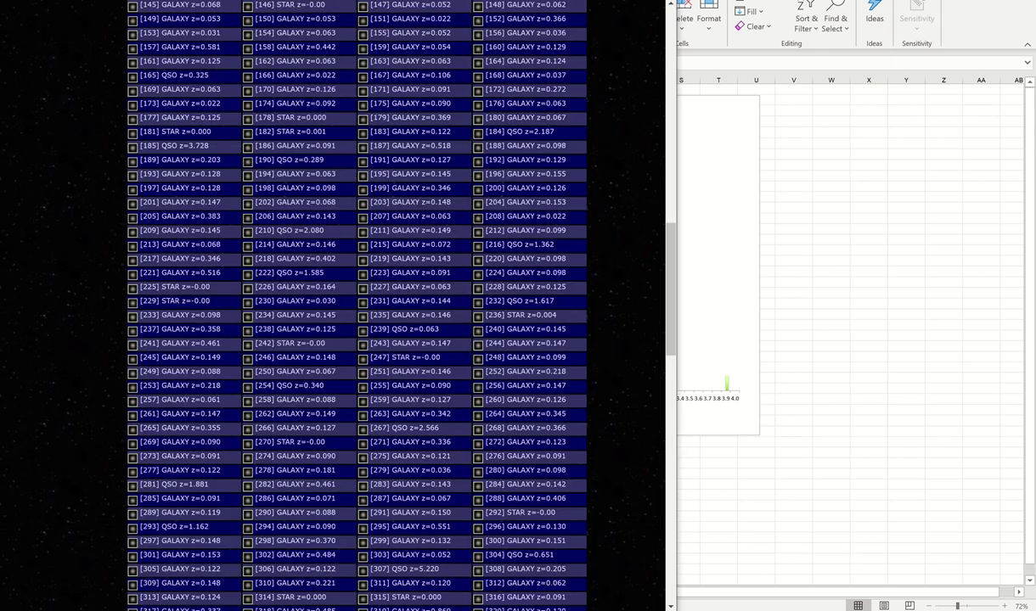
left_click(492, 5)
scroll(278, 316, "down", 1)
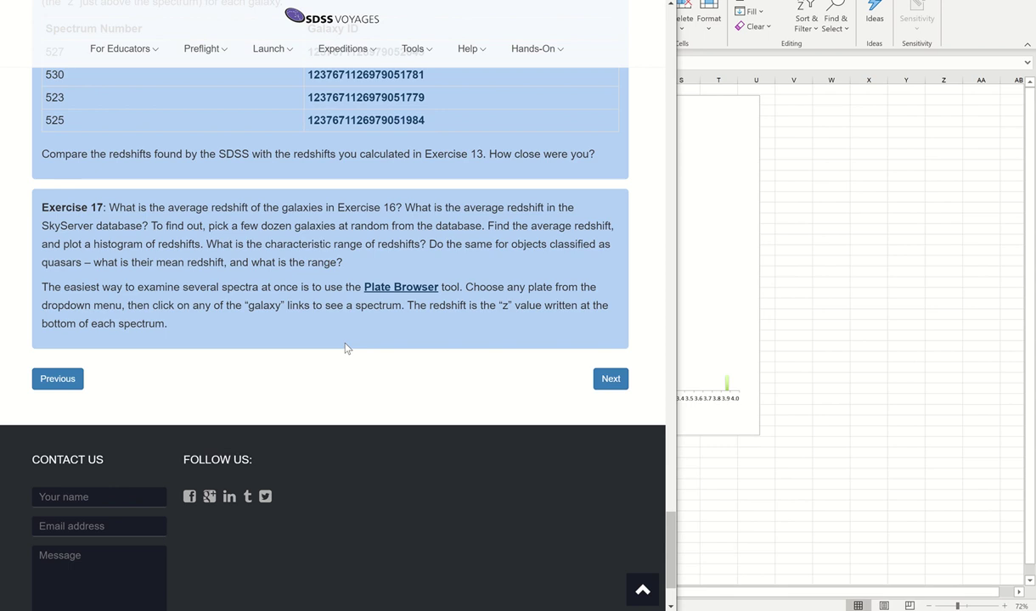
scroll(345, 348, "up", 20)
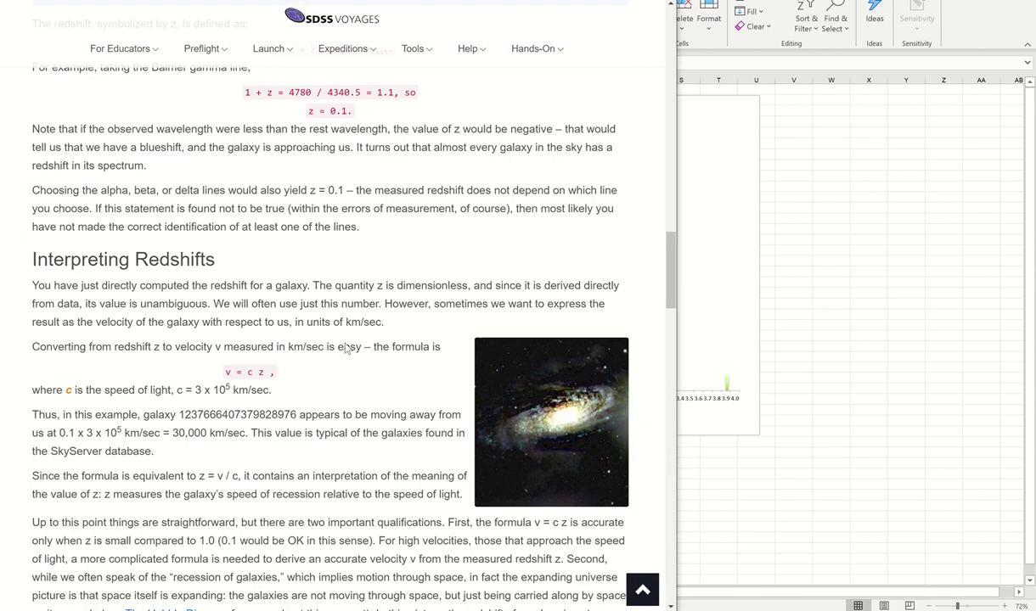
scroll(344, 348, "up", 15)
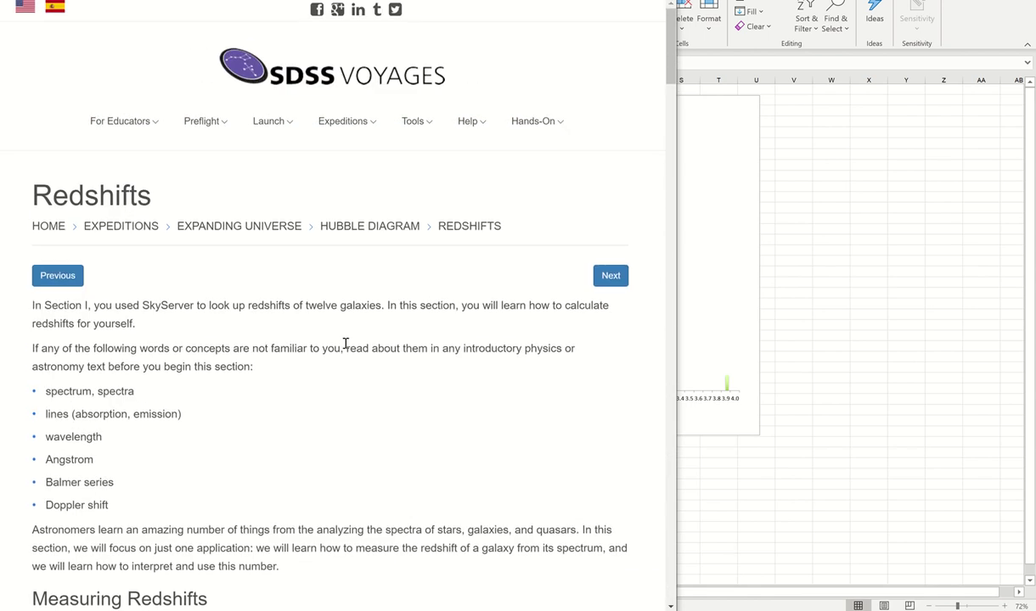